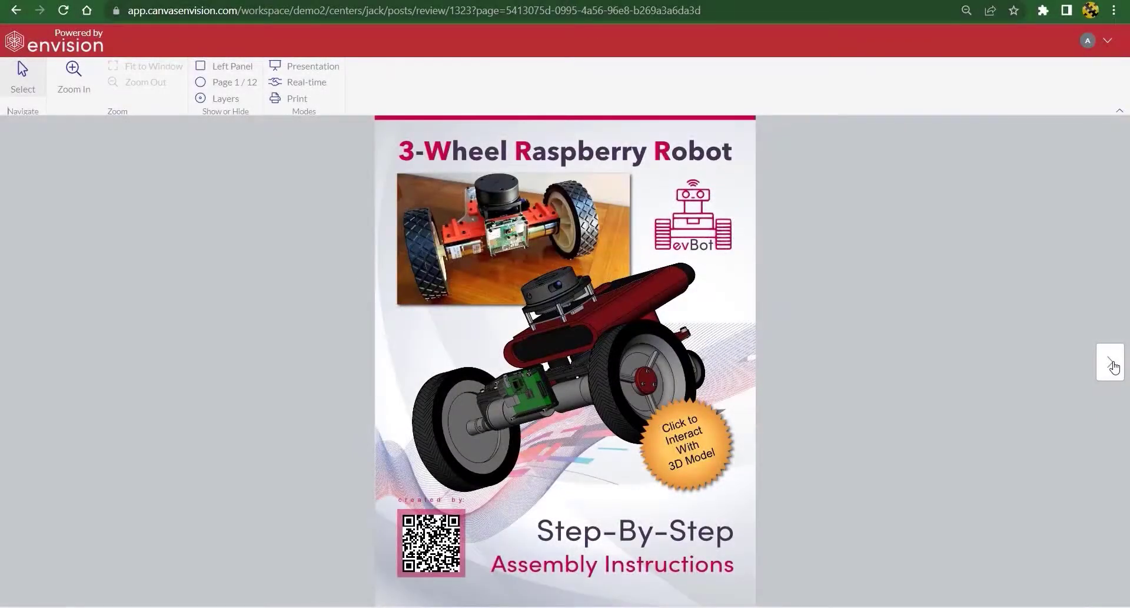
- Page through all 12 pages of the robot guide, from the cover to the contact page
left_click(1111, 362)
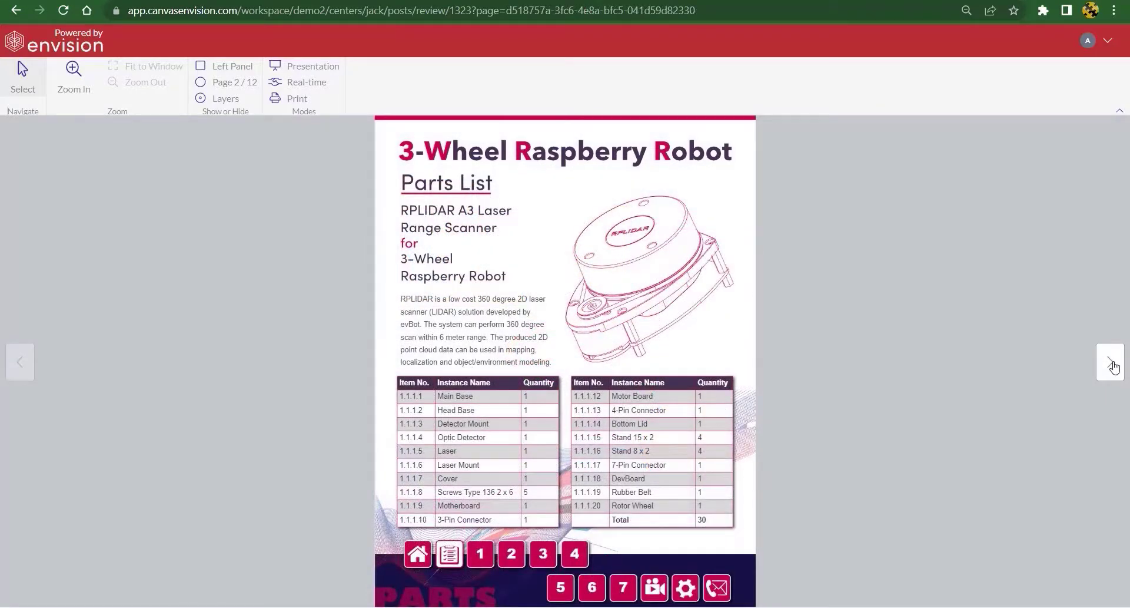
left_click(1111, 362)
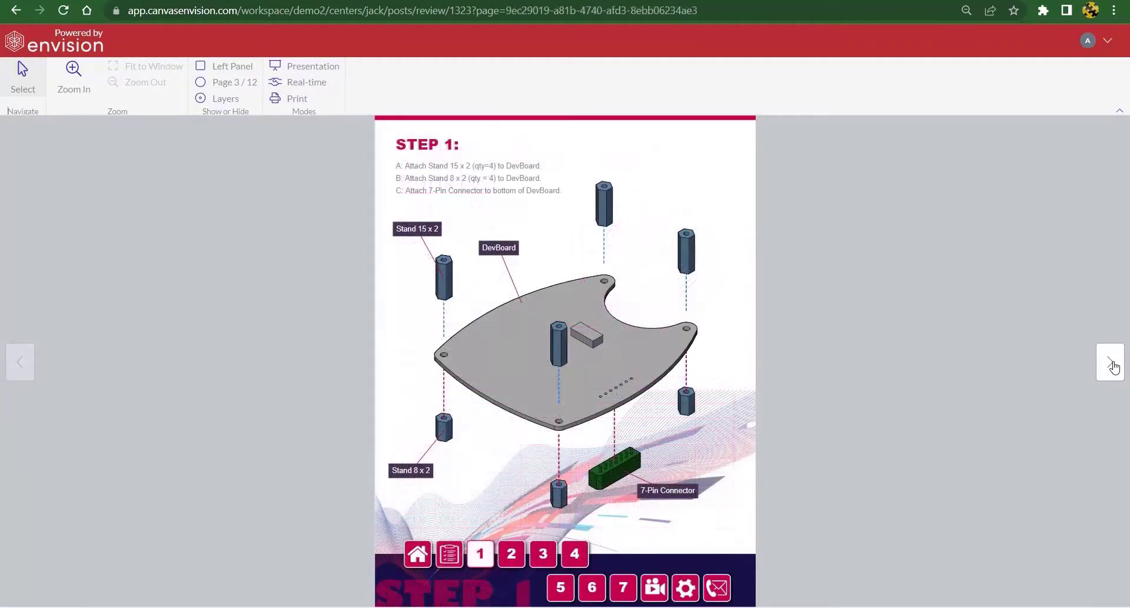
left_click(1112, 363)
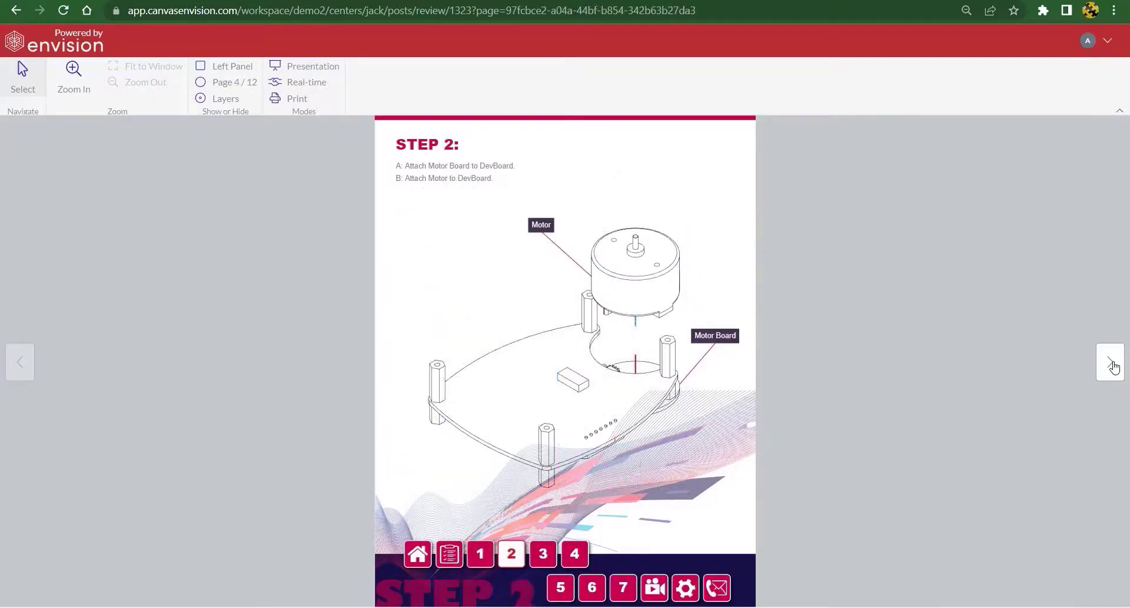
left_click(1113, 363)
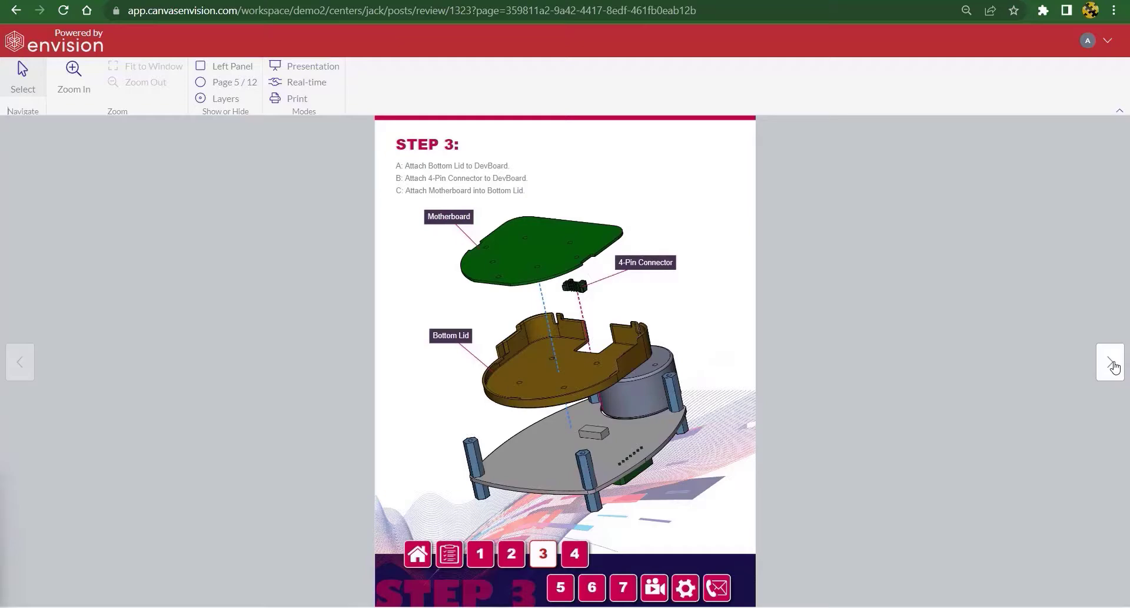
left_click(1113, 363)
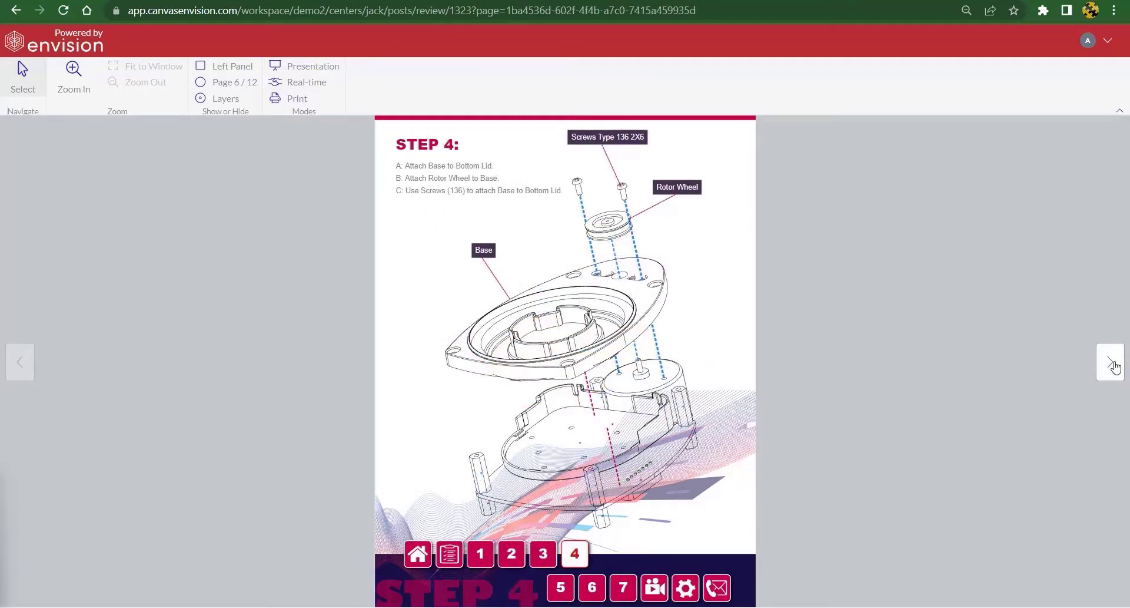
left_click(1114, 364)
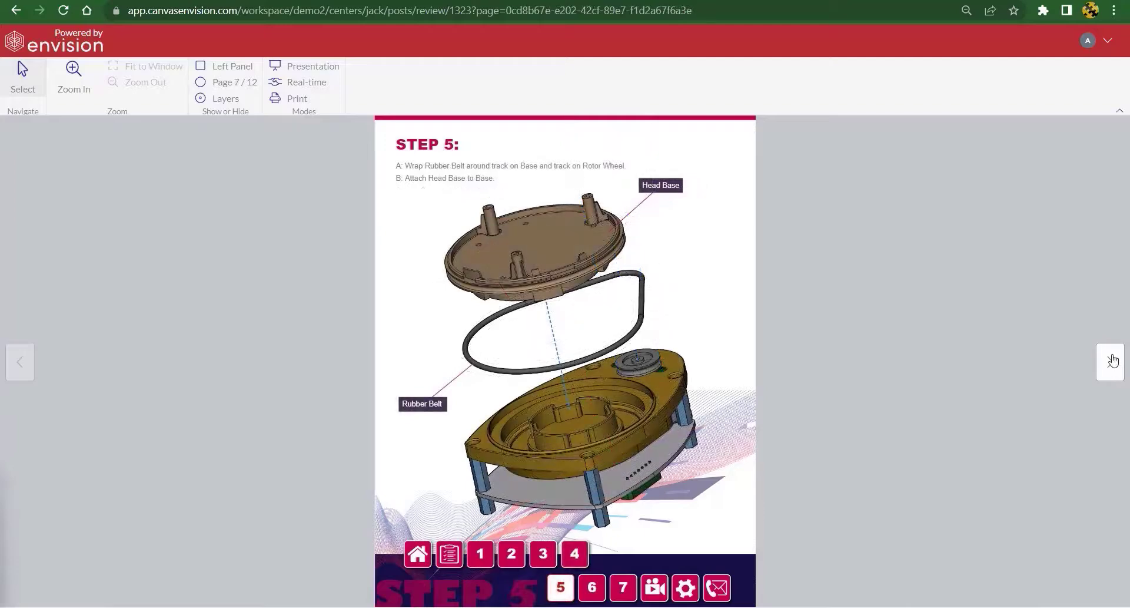
left_click(1113, 360)
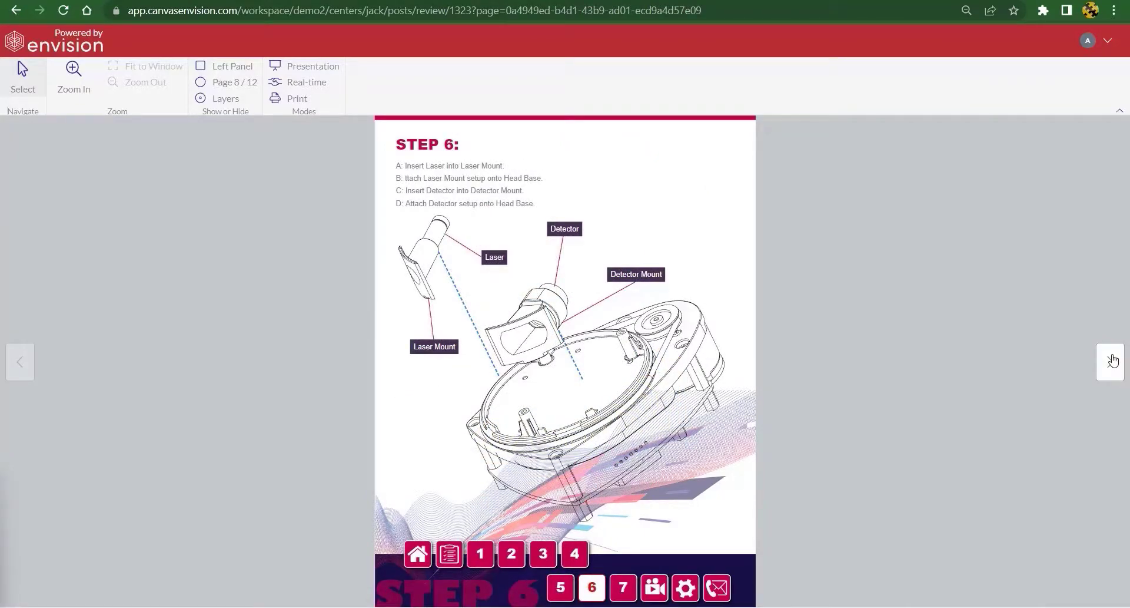
left_click(1113, 360)
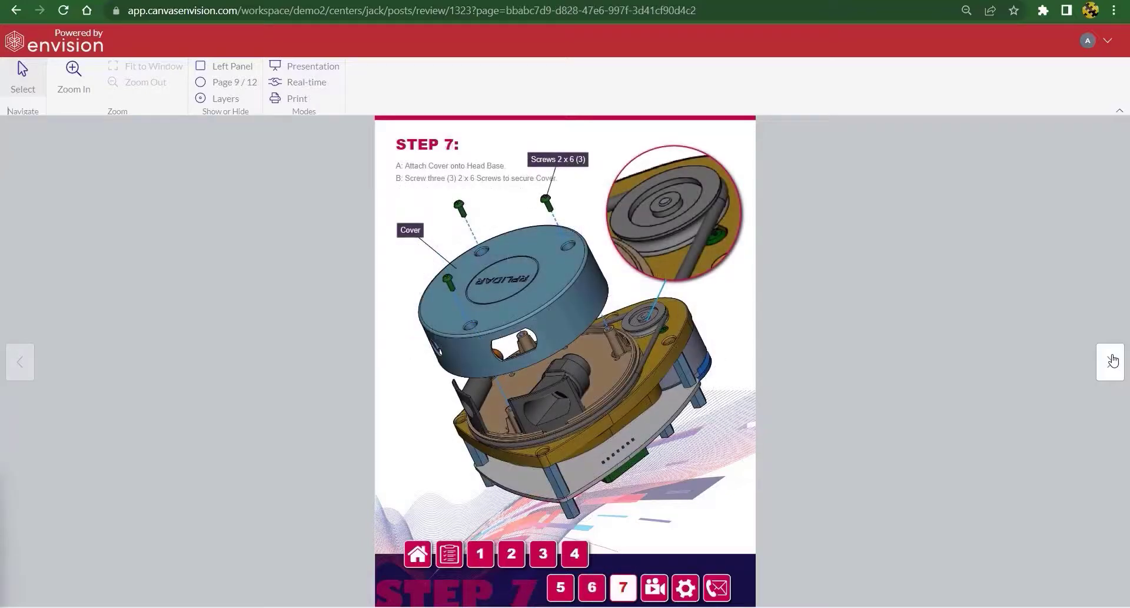
left_click(1113, 360)
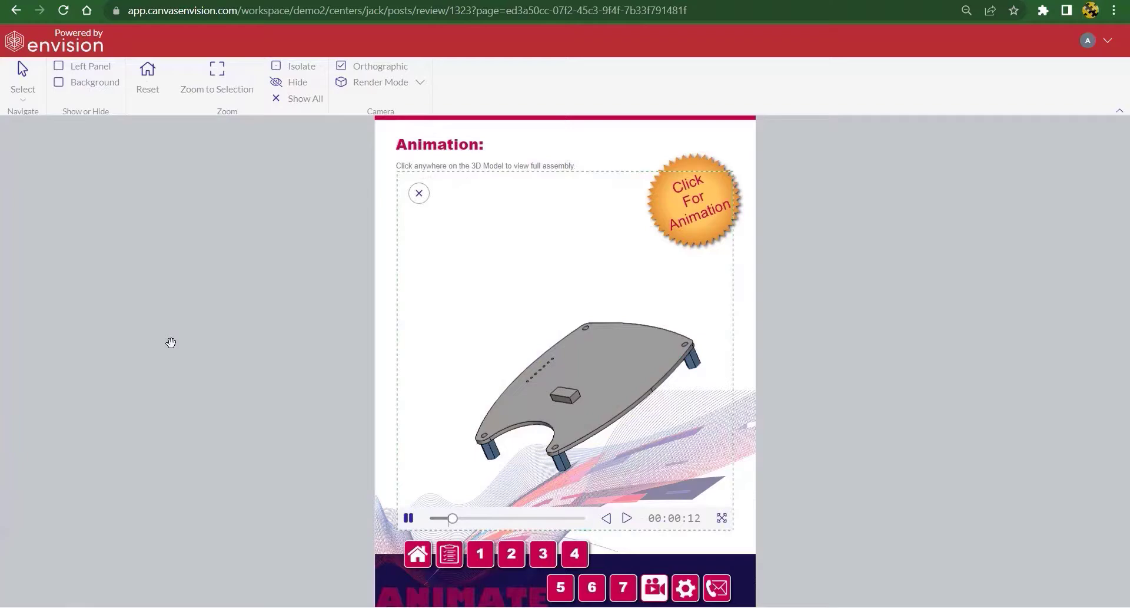
key("Right")
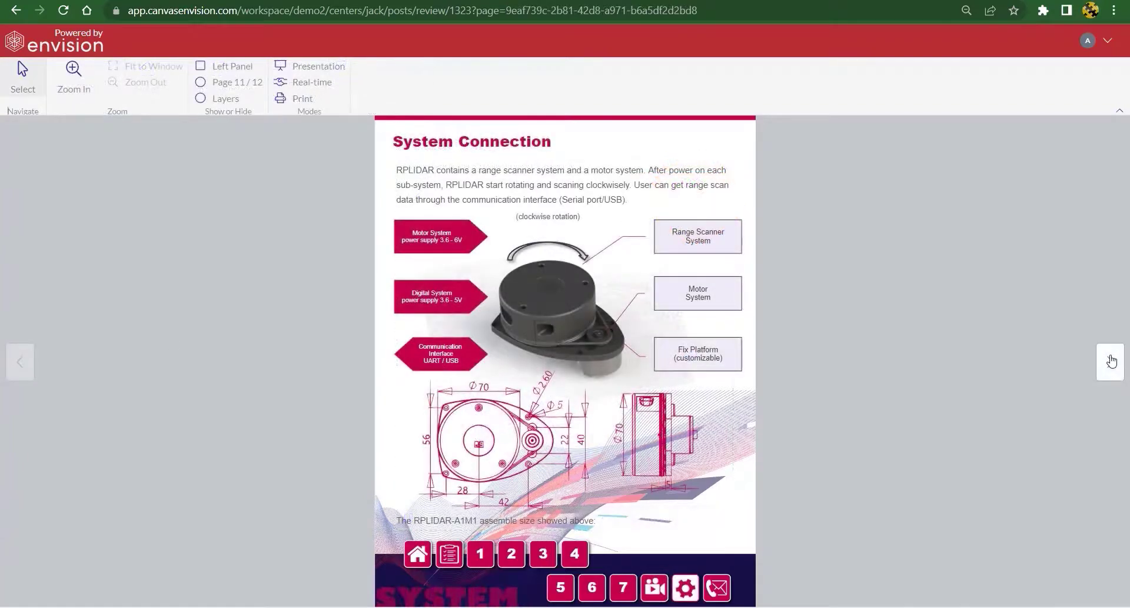
left_click(1112, 361)
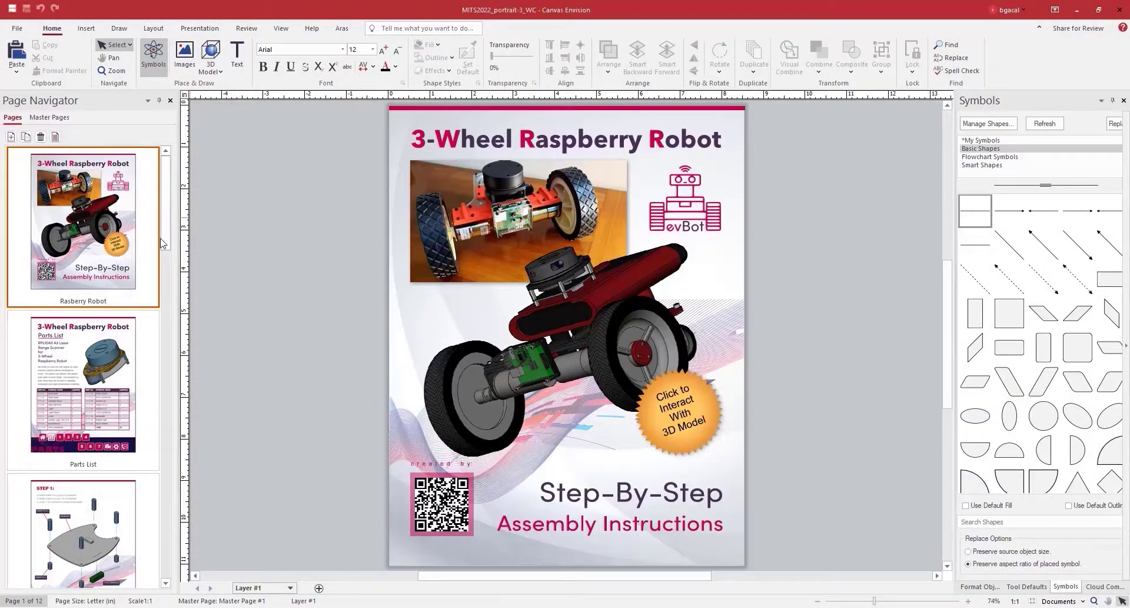
- Scroll down and back up through the Page Navigator thumbnails
scroll(162, 248, "down", 3)
scroll(154, 318, "down", 2)
scroll(157, 306, "down", 2)
scroll(152, 236, "up", 6)
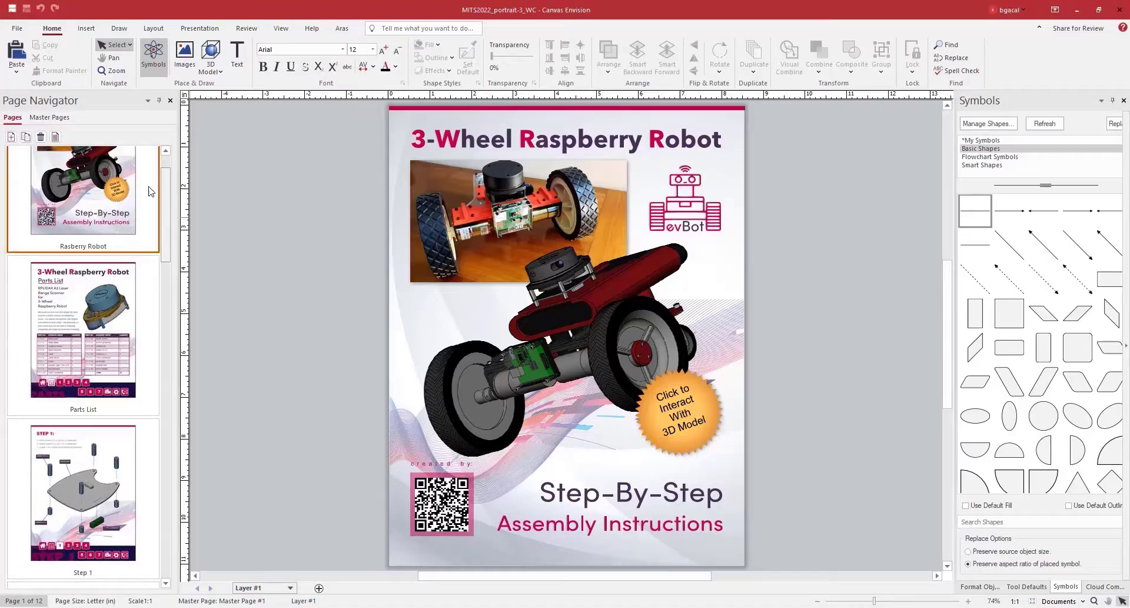
scroll(151, 190, "up", 2)
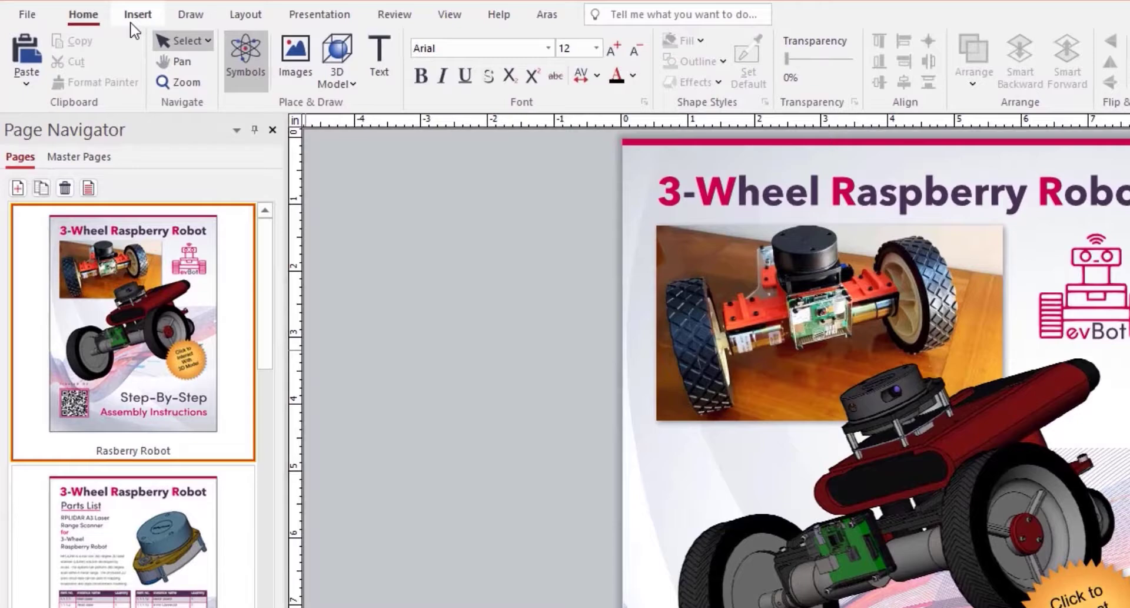
- Browse the Insert, Draw, Layout, Presentation, Review and View tabs, then open the File start screen
left_click(132, 20)
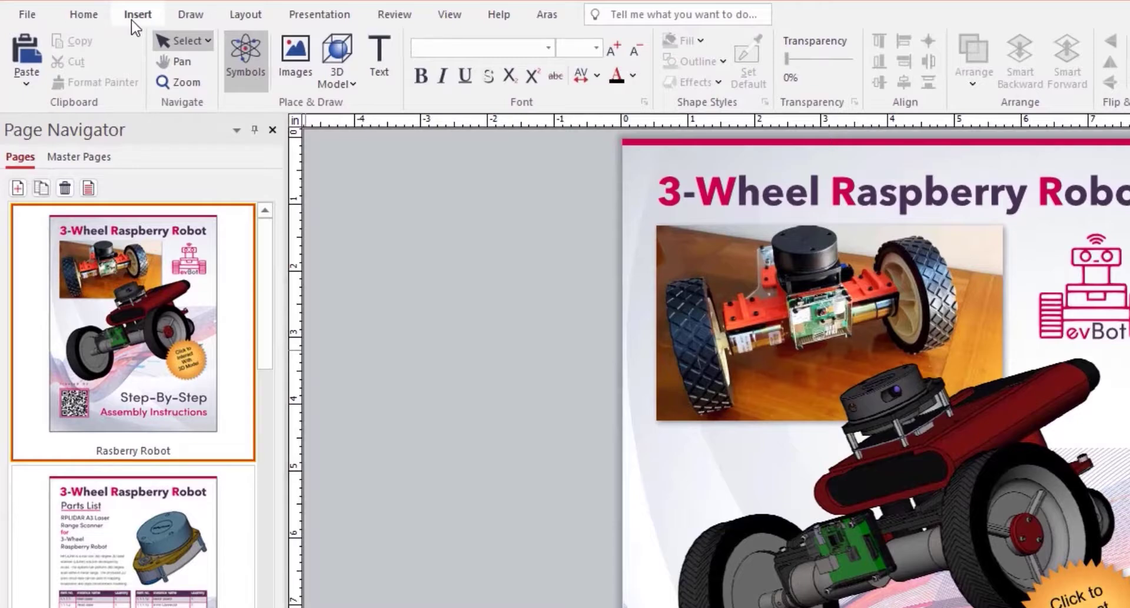
left_click(188, 17)
left_click(245, 21)
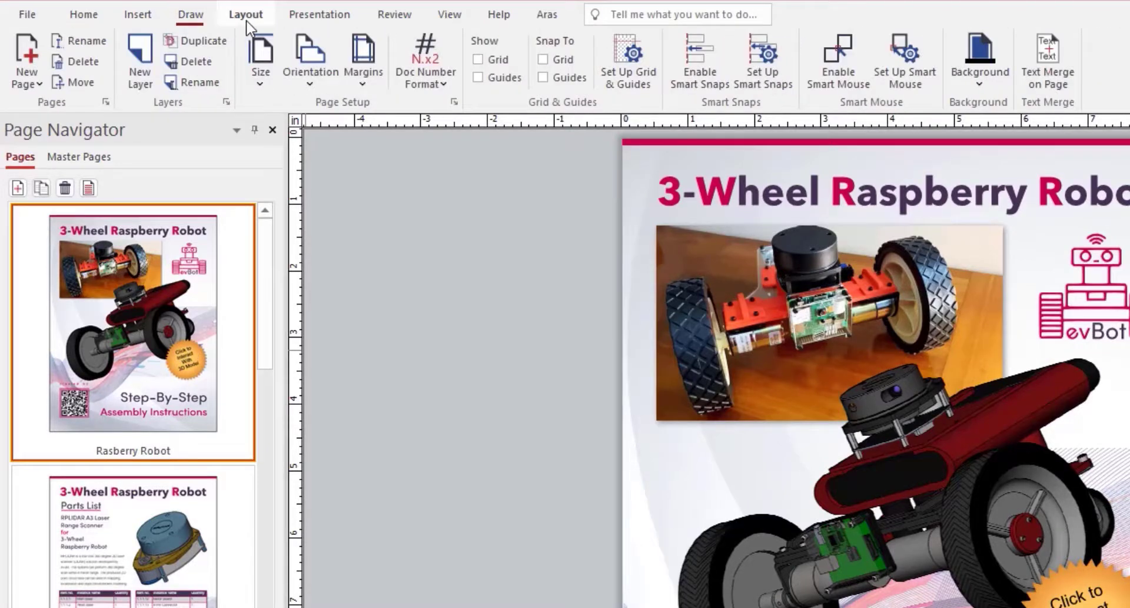
left_click(300, 20)
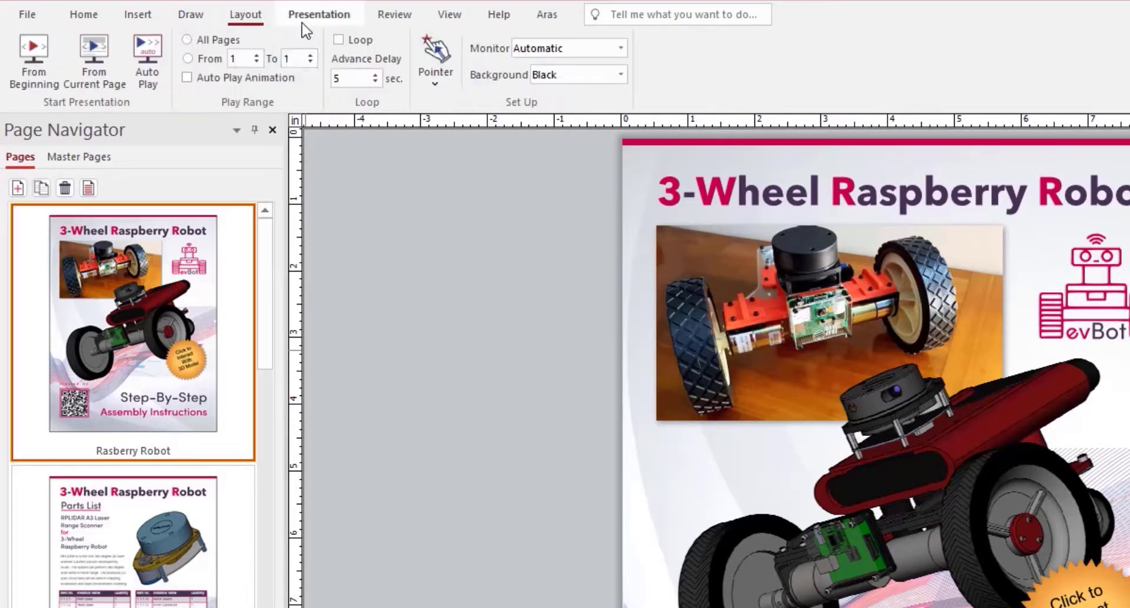
left_click(386, 19)
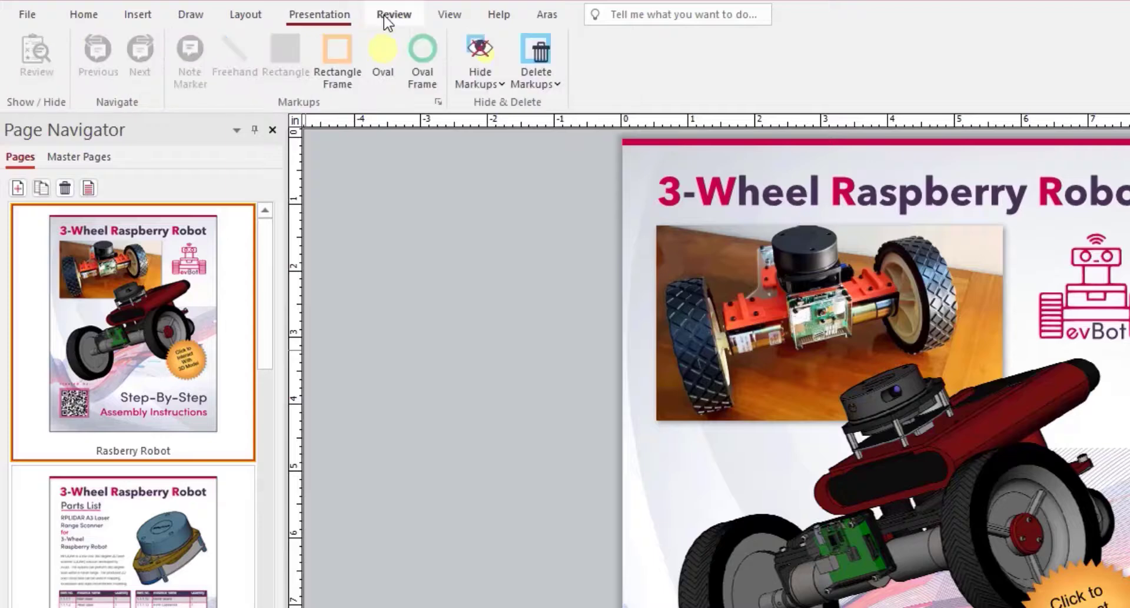
left_click(442, 22)
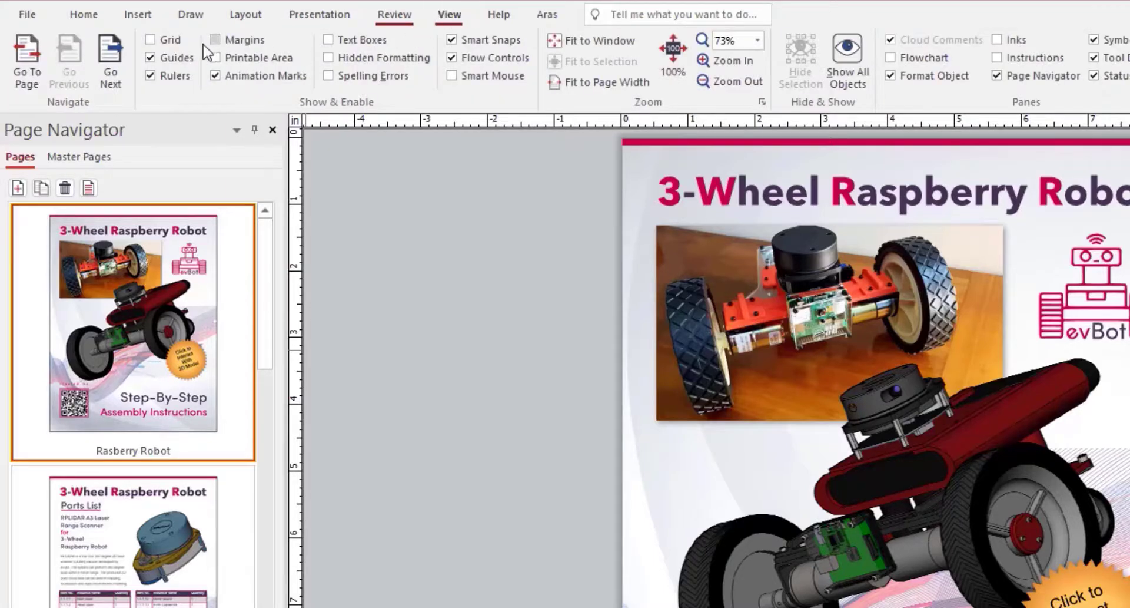
left_click(141, 22)
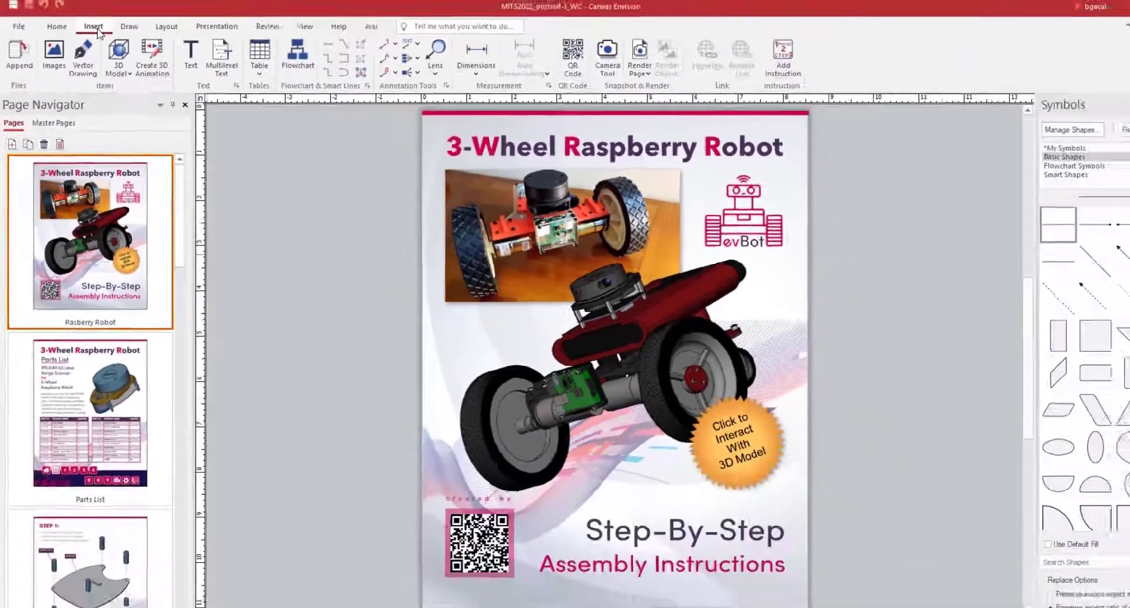
left_click(17, 13)
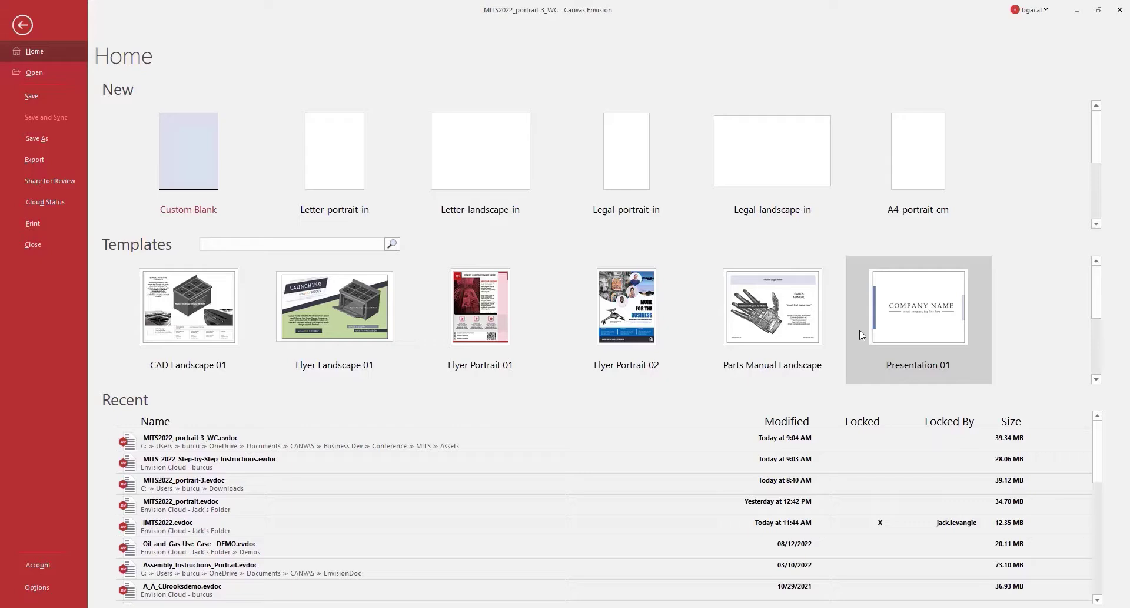
- Leave the start screen, inspect the Master Page #1 background, then return to the Pages list
left_click(23, 26)
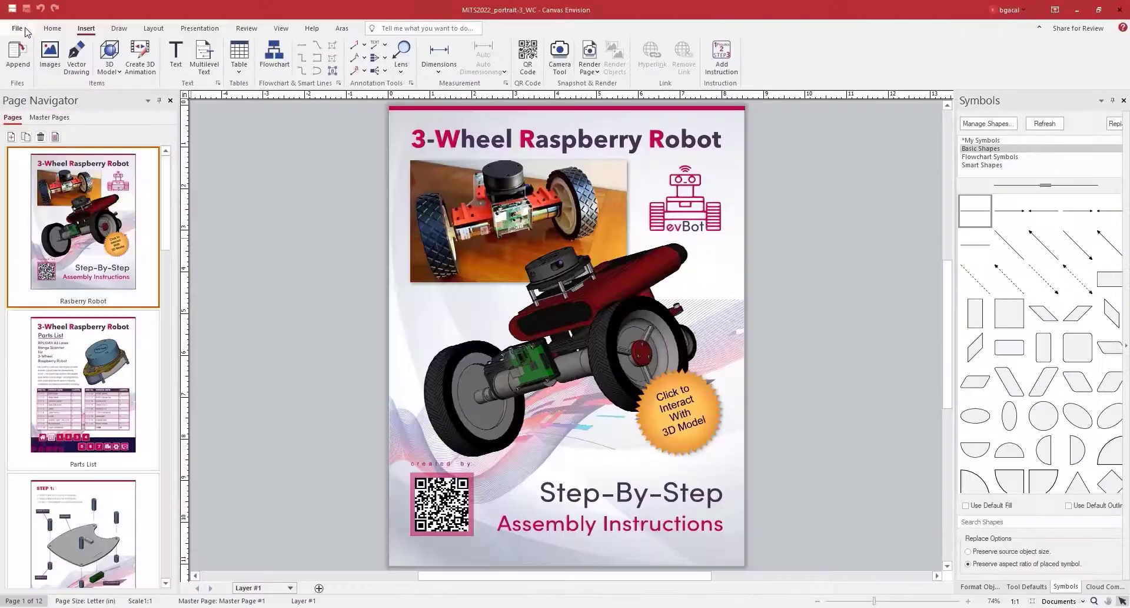
left_click(59, 121)
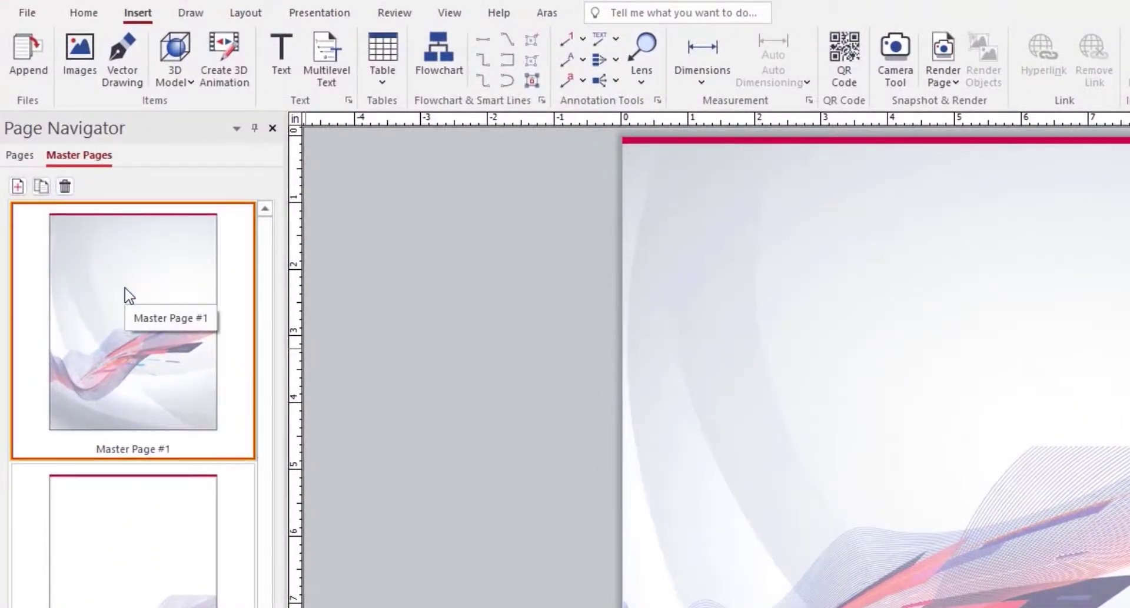
mouse_move(263, 273)
left_mouse_down()
mouse_move(268, 353)
mouse_move(270, 234)
left_mouse_up()
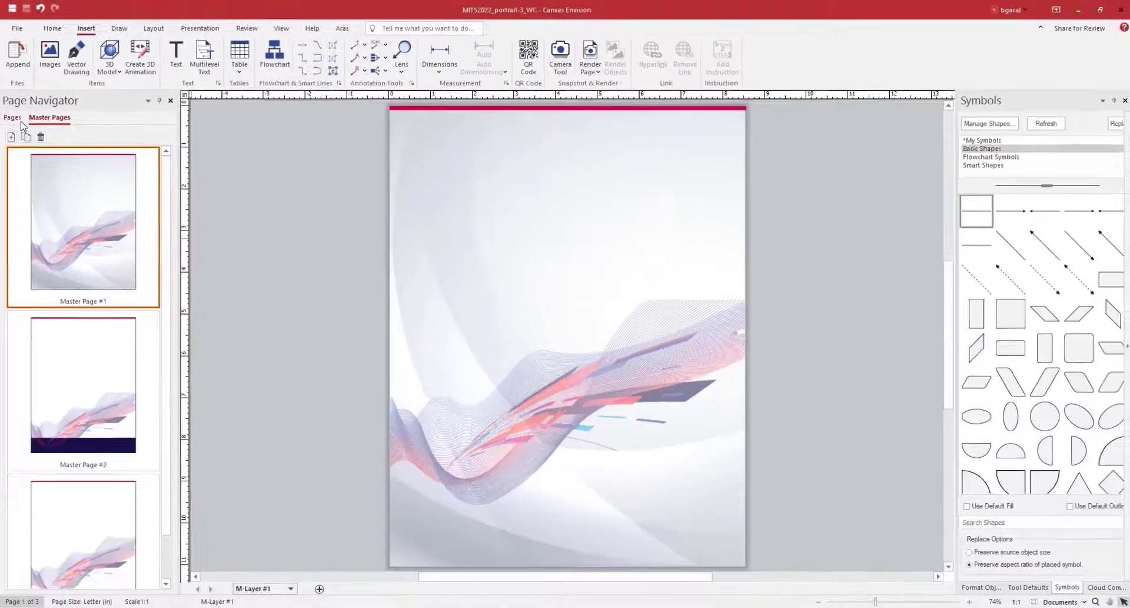
left_click(14, 119)
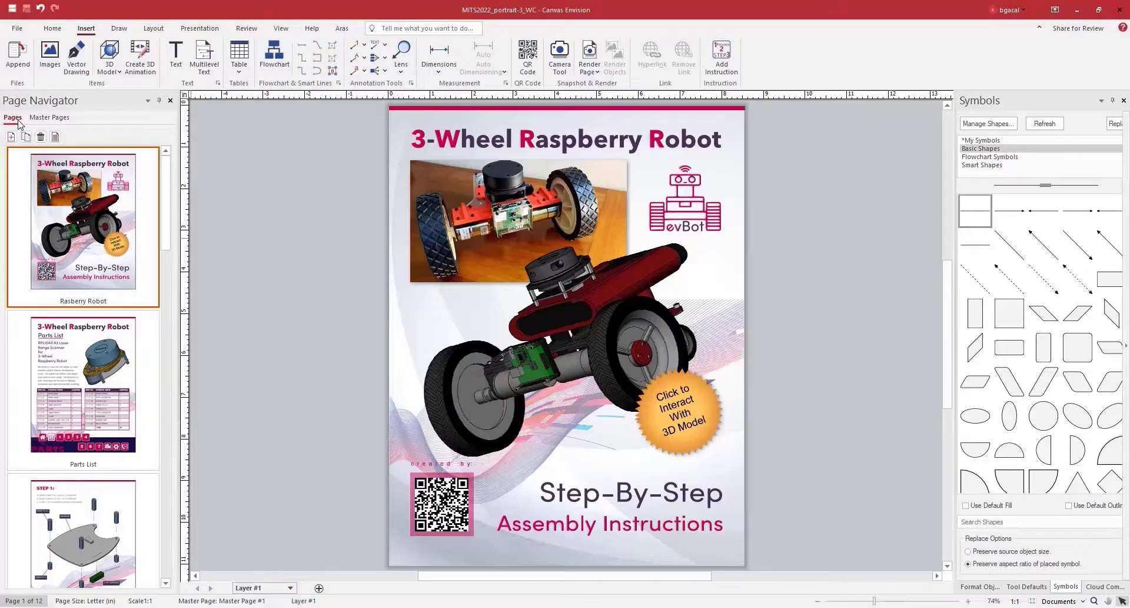
- Apply Master Page #1 to the blank first page from its right-click menu
right_click(71, 210)
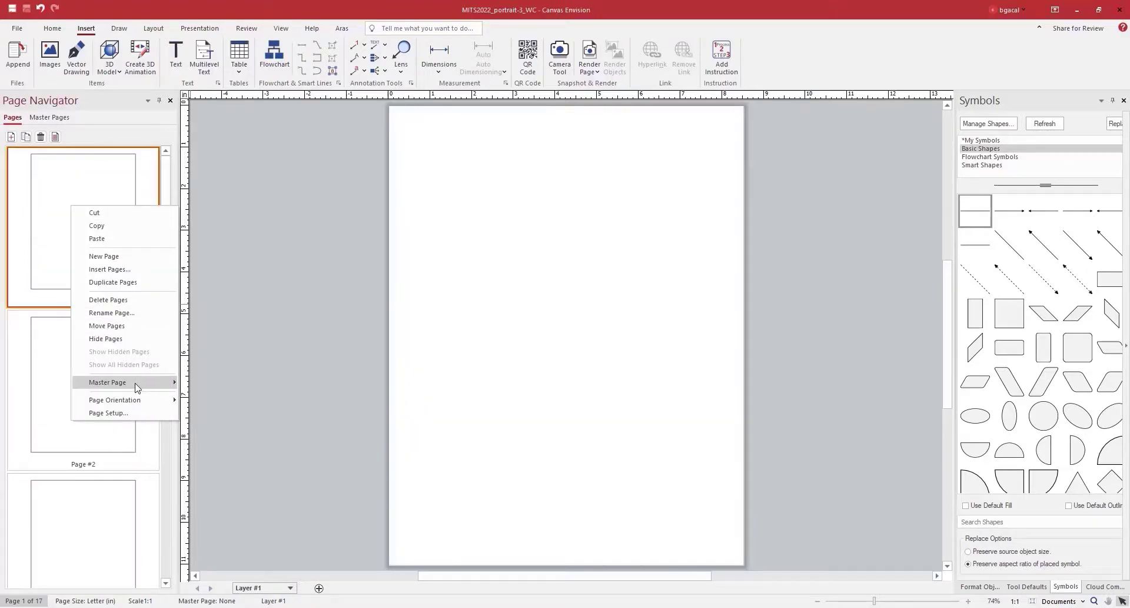
mouse_move(108, 382)
left_click(238, 395)
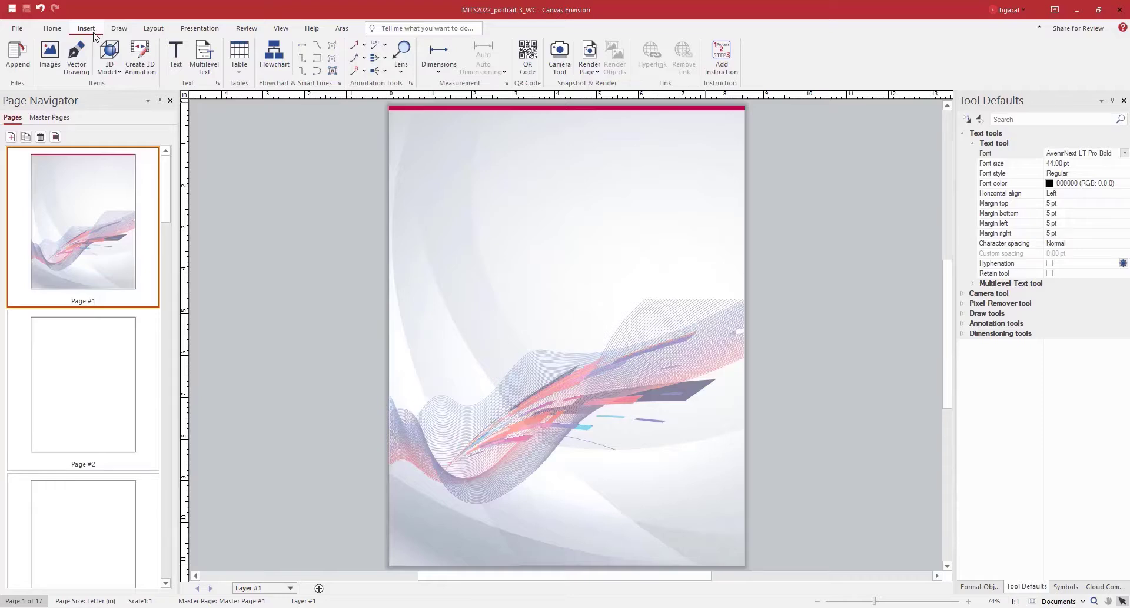
- Add a text box near the page top and type the title '3-Wheel Raspberry Robot'
left_click(169, 65)
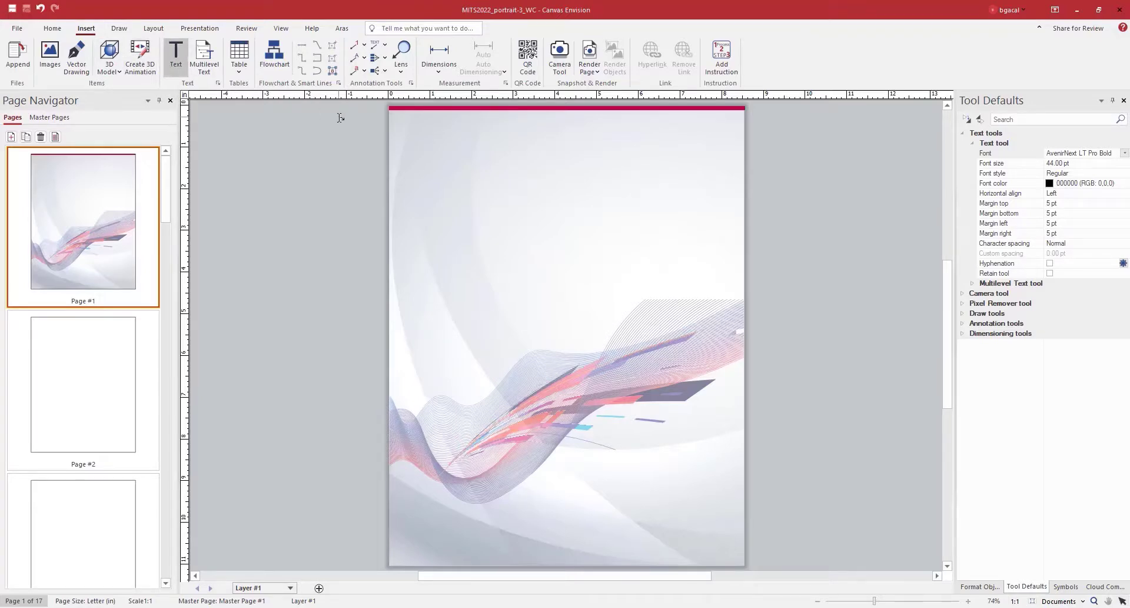
left_click(418, 140)
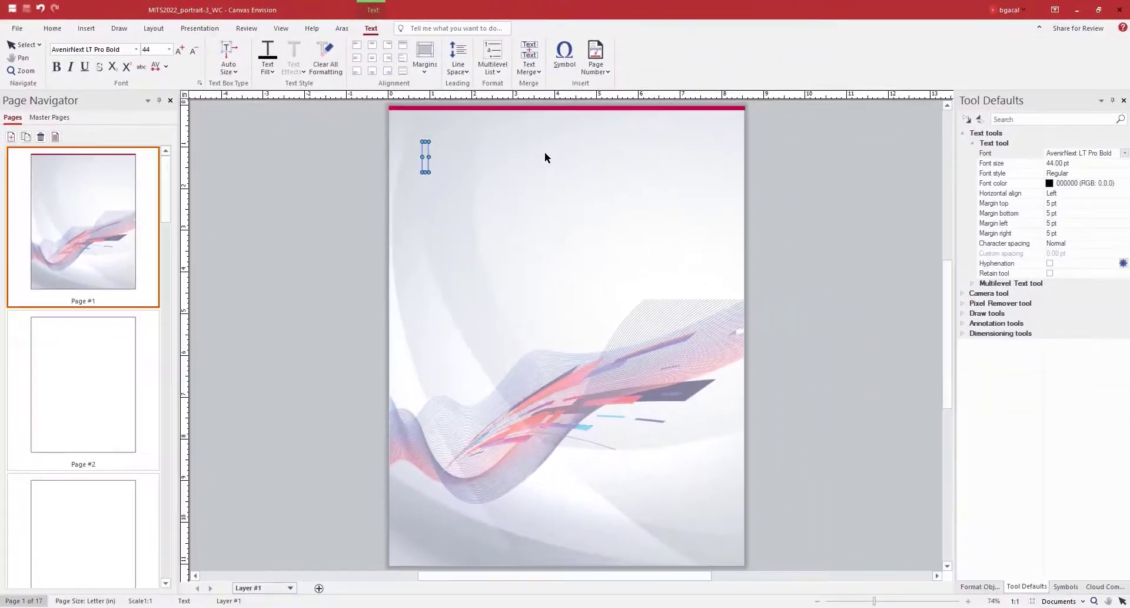
left_click(475, 167)
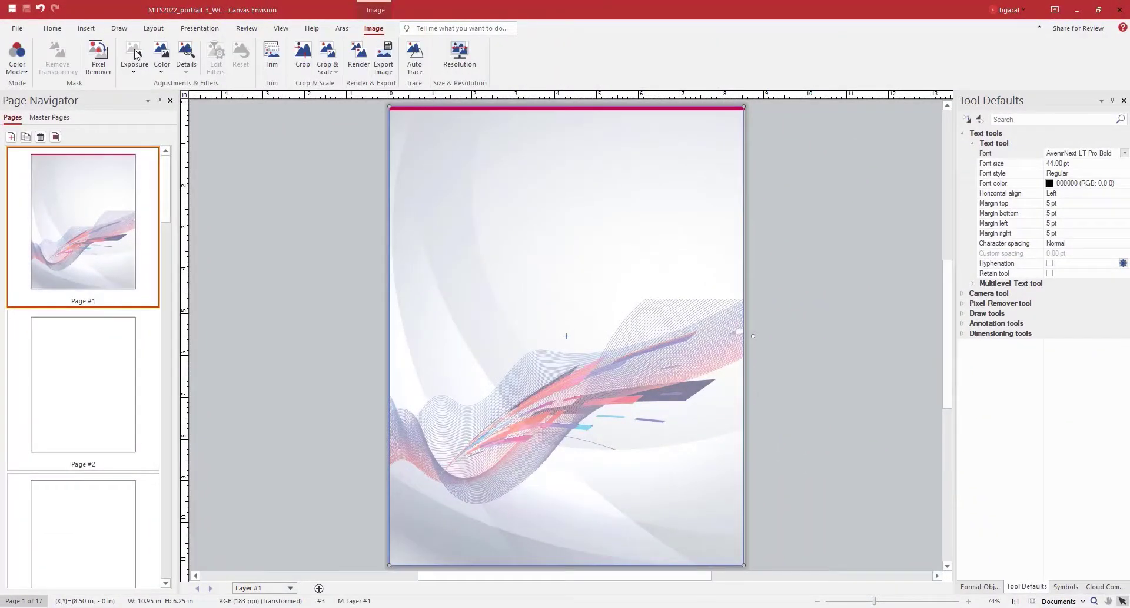
left_click(86, 29)
left_click(139, 53)
left_click(433, 139)
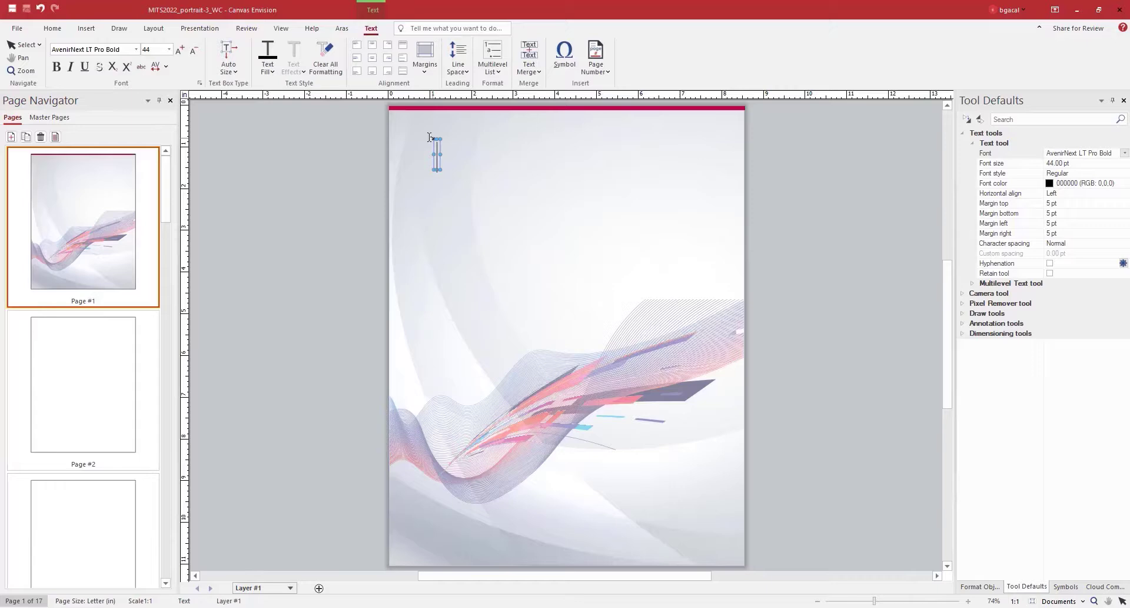
type("3-Wheel Rasp")
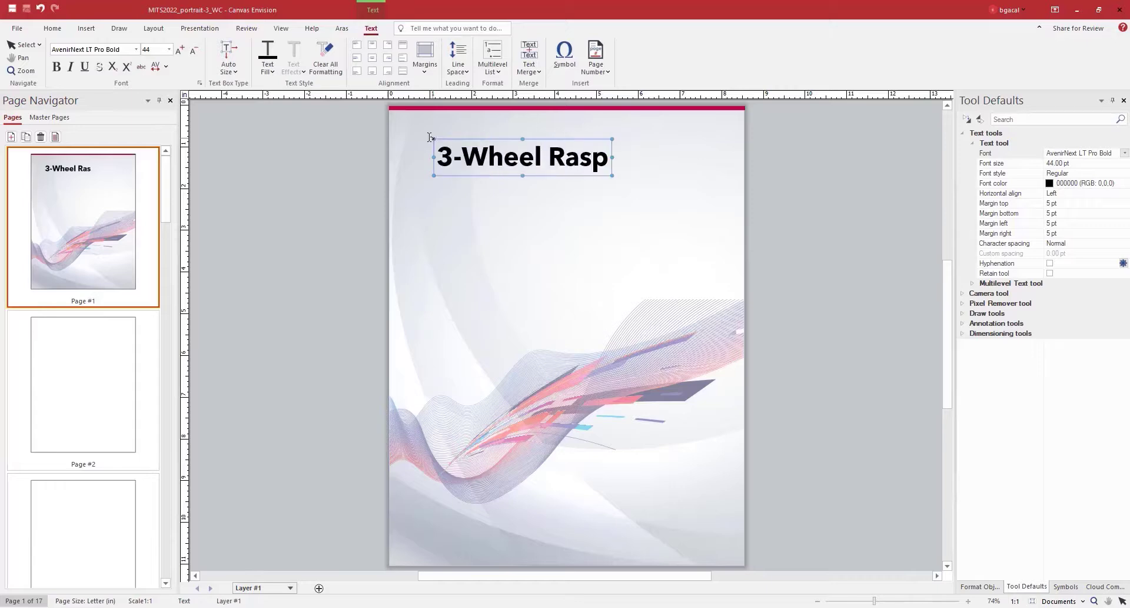
type("berry Robot")
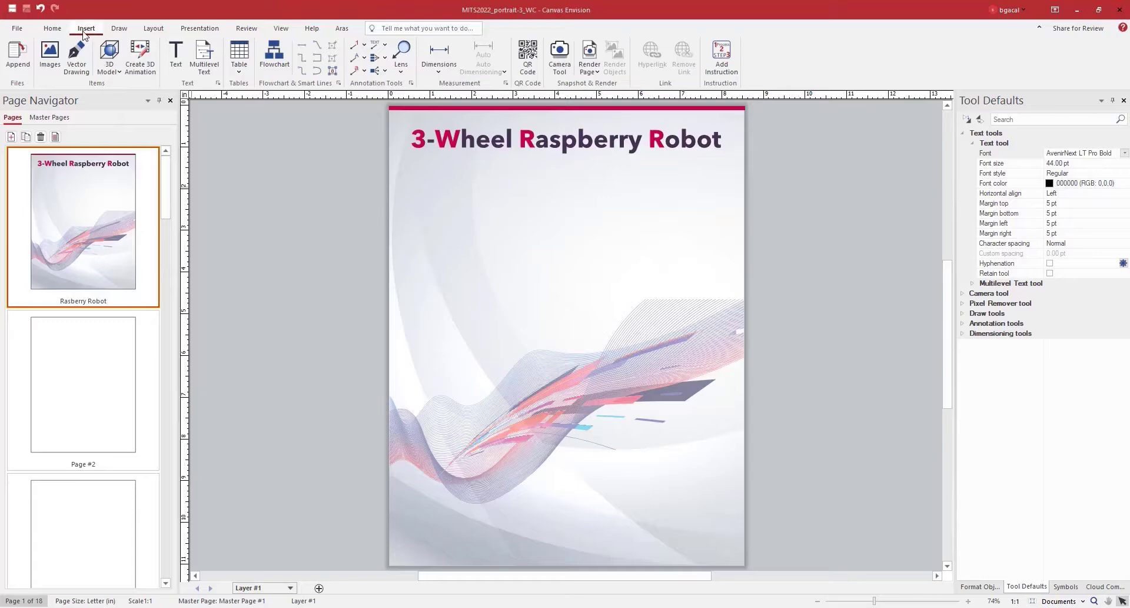
- Insert the WRR_image robot photo and position it just below the title
left_click(52, 61)
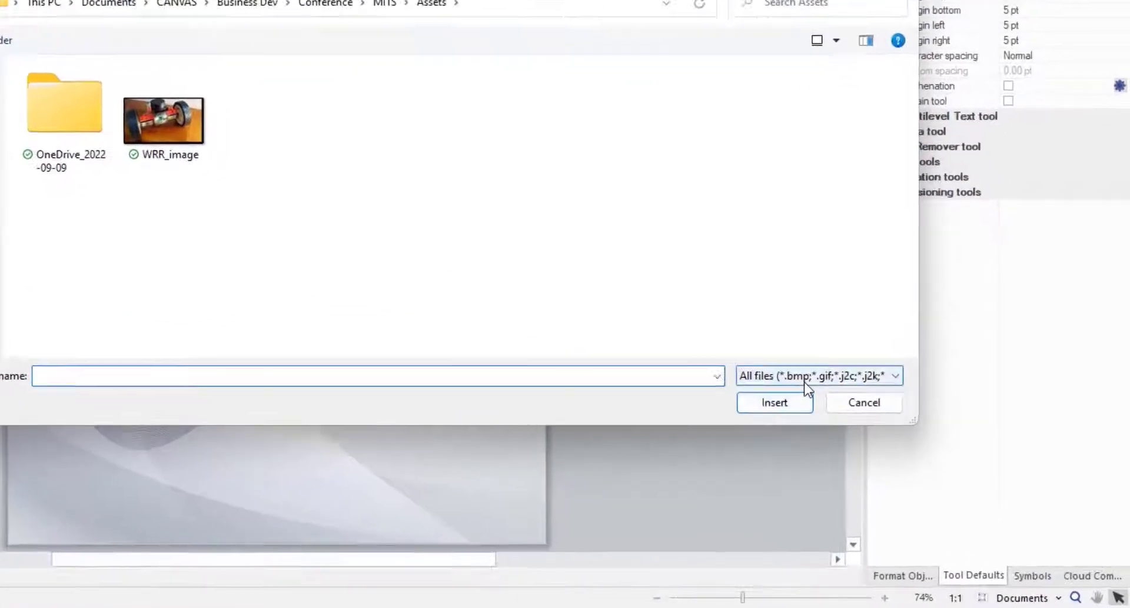
left_click(829, 450)
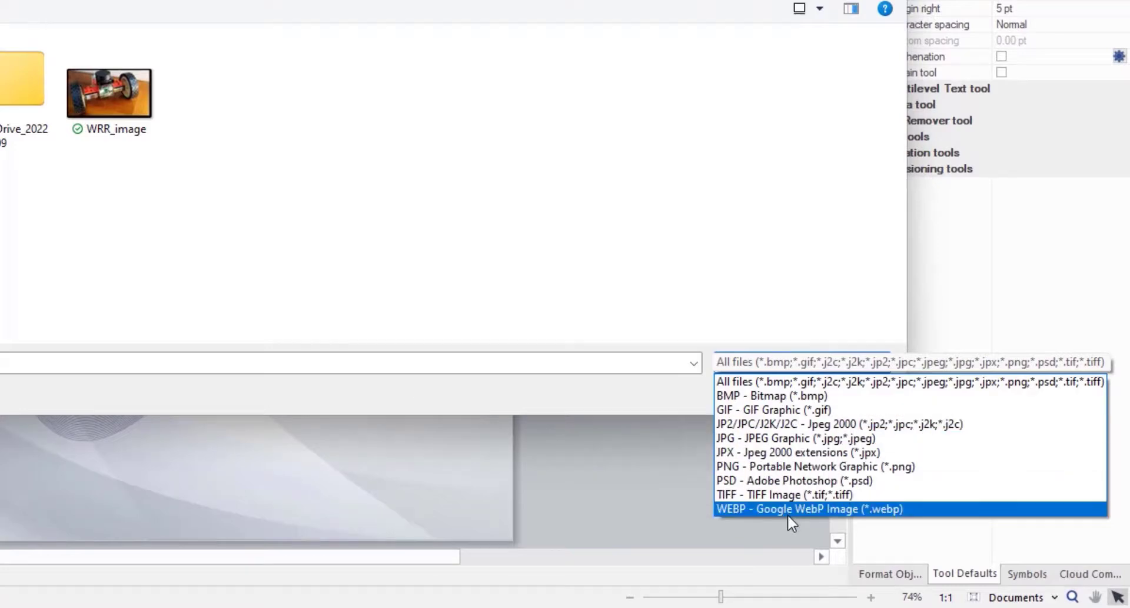
key("Escape")
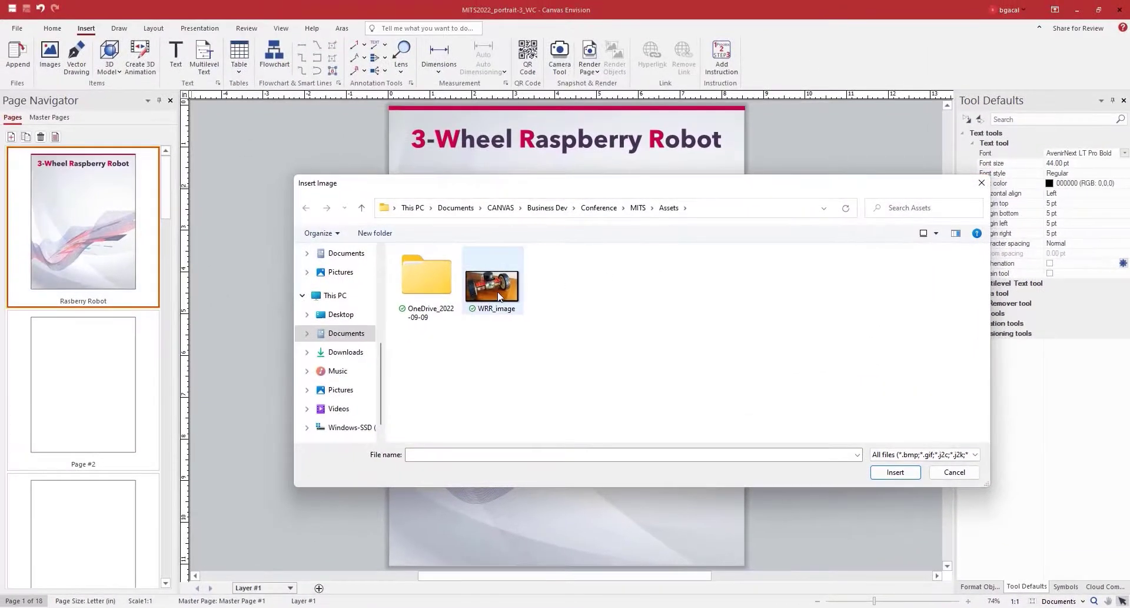
left_click(499, 296)
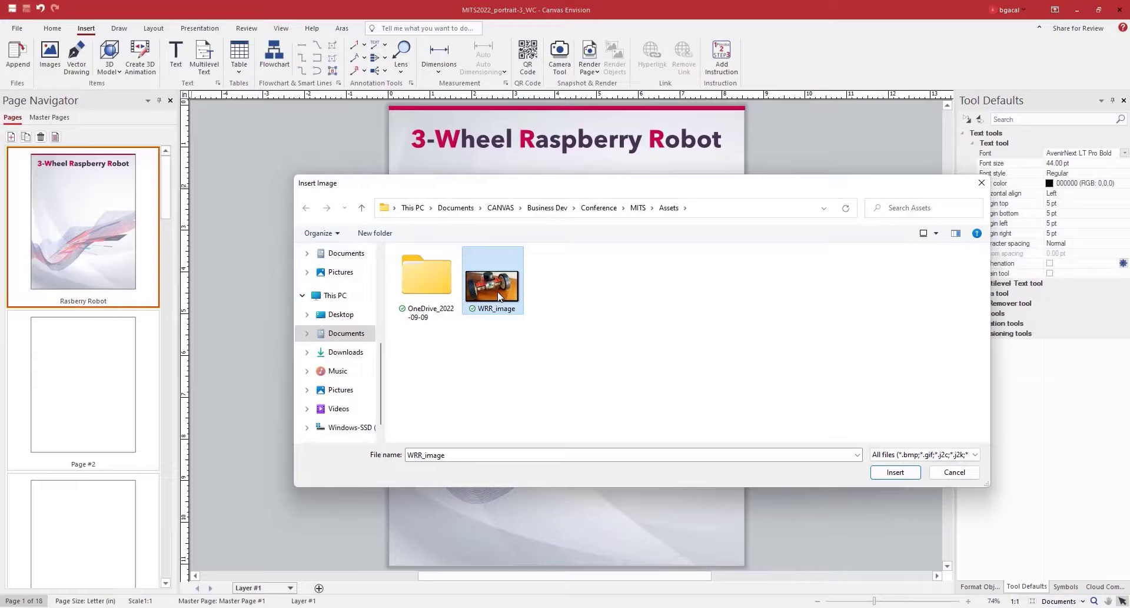
left_click(893, 474)
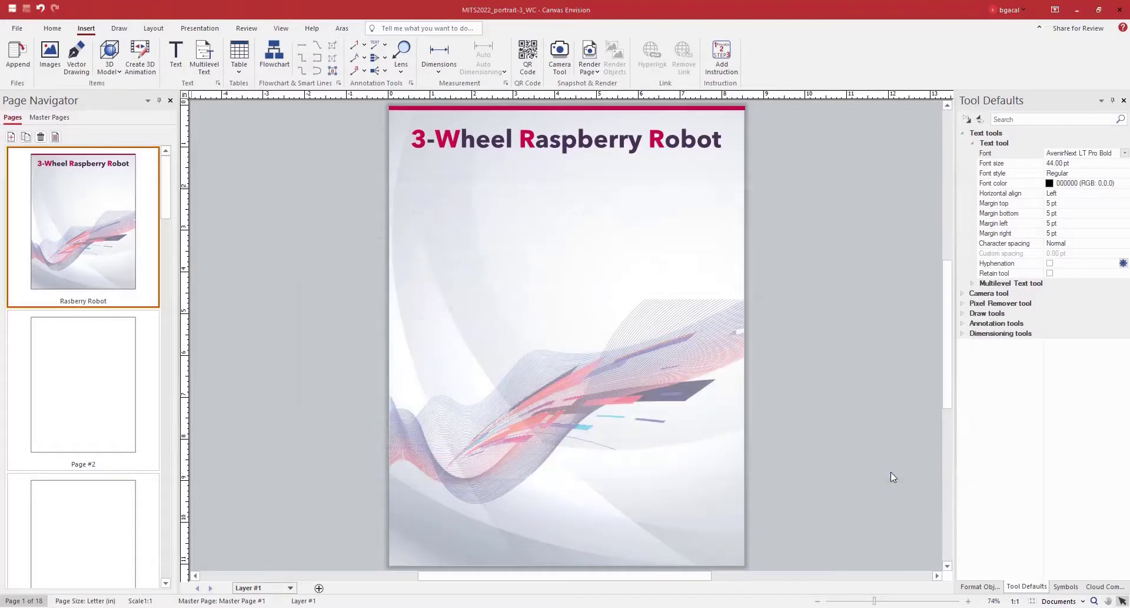
mouse_move(578, 277)
left_mouse_down()
mouse_move(556, 243)
mouse_move(483, 238)
left_mouse_up()
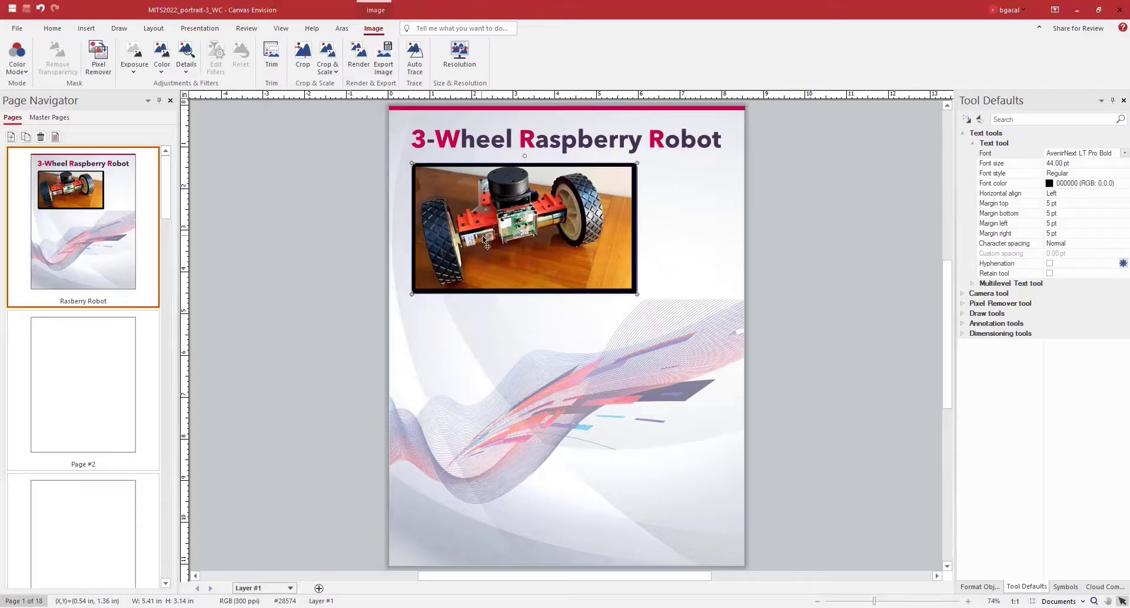
right_click(483, 237)
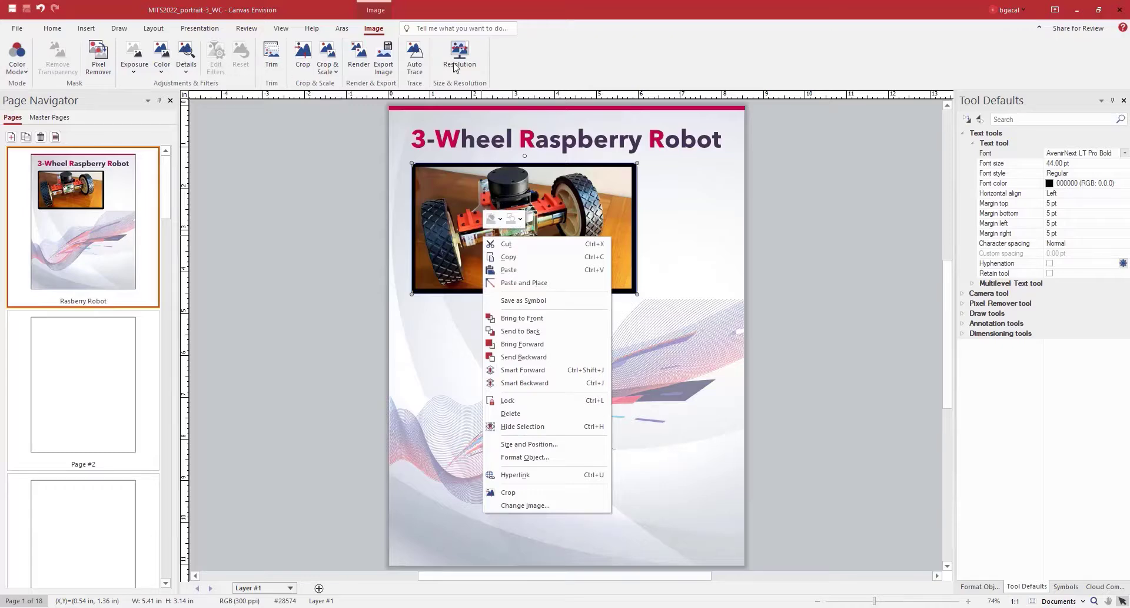
left_click(807, 229)
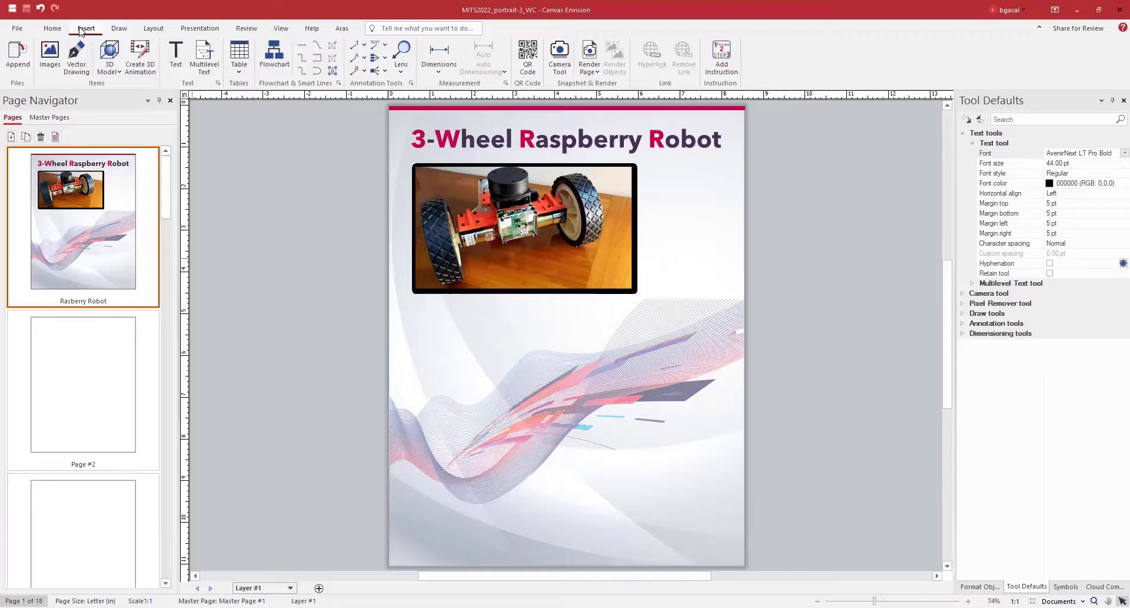
- Insert the evBot drawing from MITS2022_portrait-3 and move it beside the photo
left_click(75, 68)
left_click(766, 446)
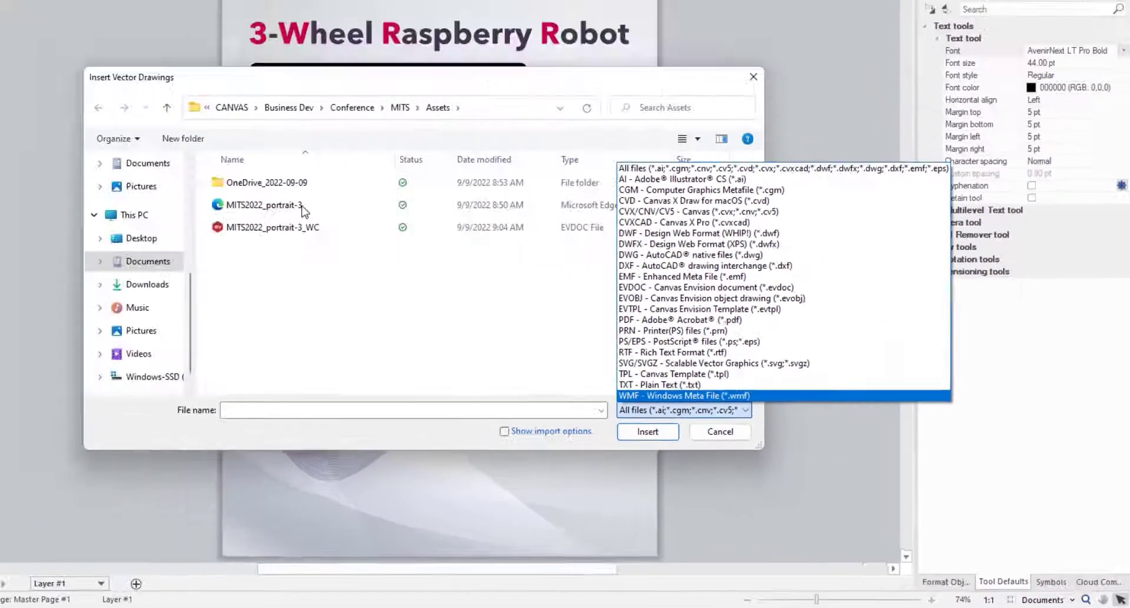
left_click(455, 282)
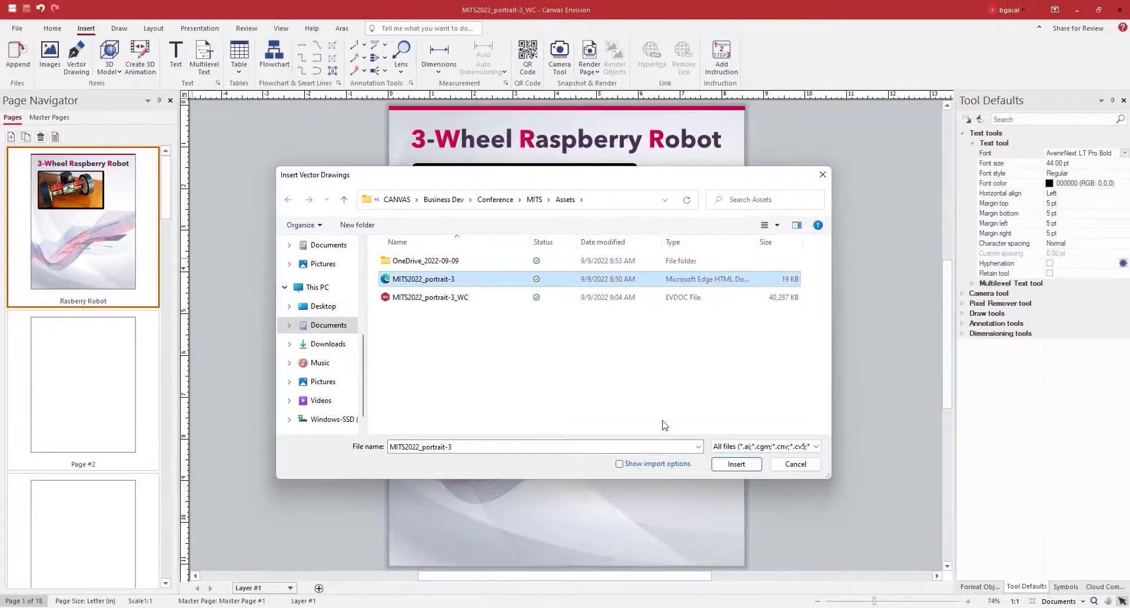
left_click(736, 464)
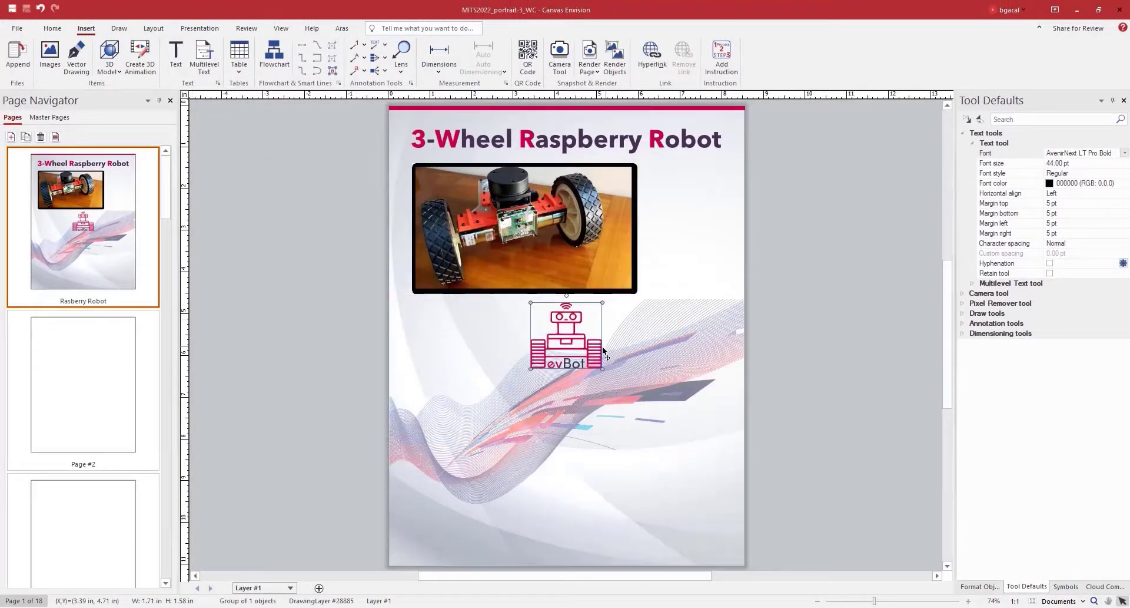
left_click_drag(603, 350, 724, 230)
- Ungroup the evBot logo into separate parts and edit its paths
right_click(676, 230)
left_click(723, 419)
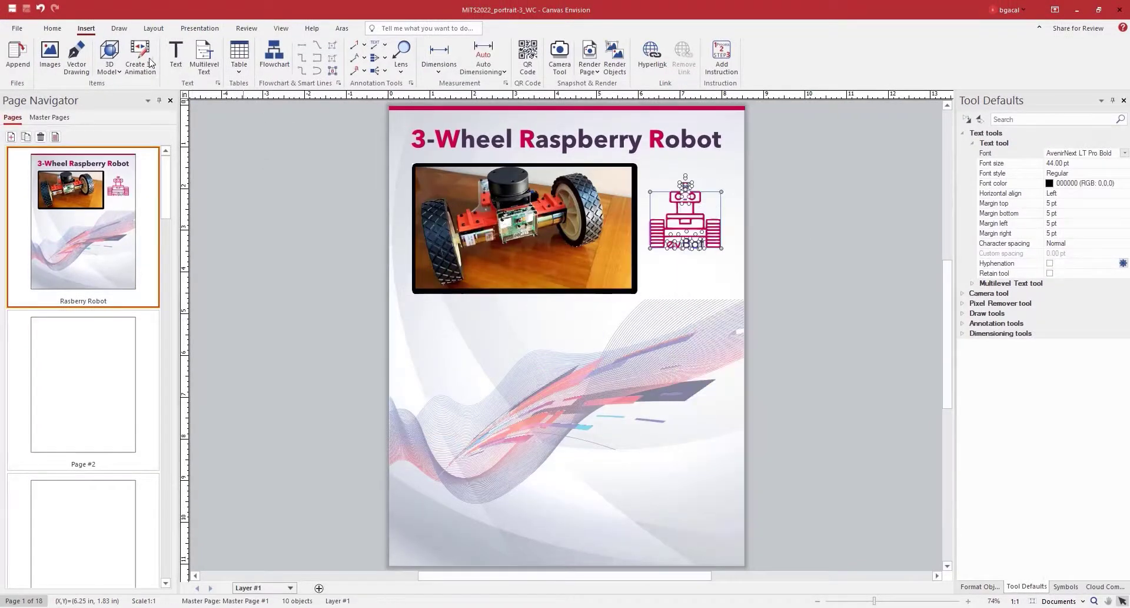
left_click(119, 28)
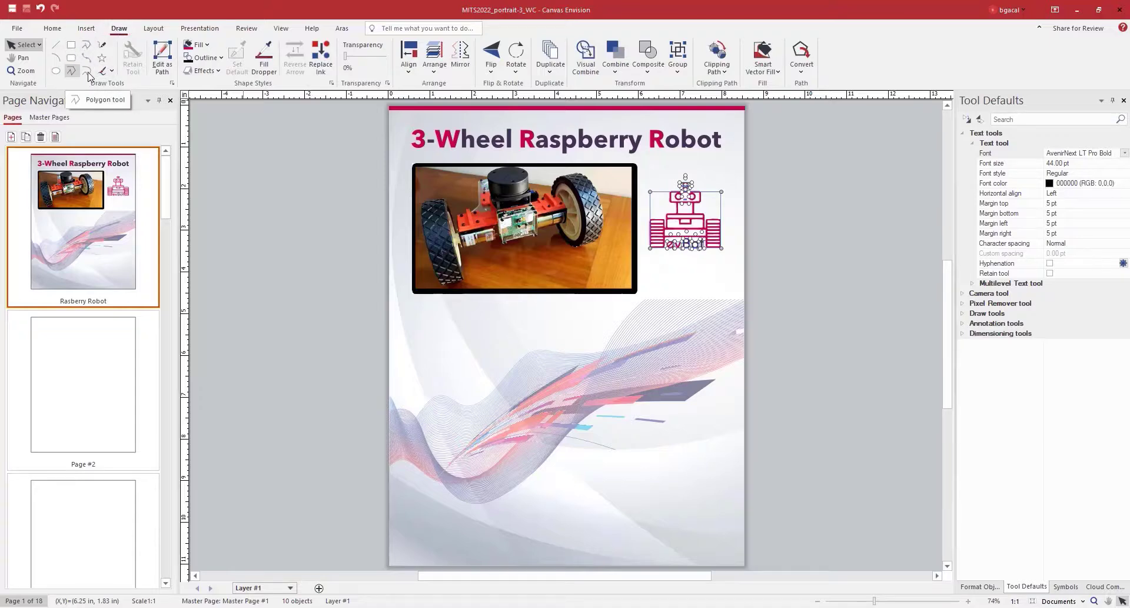
left_click(160, 68)
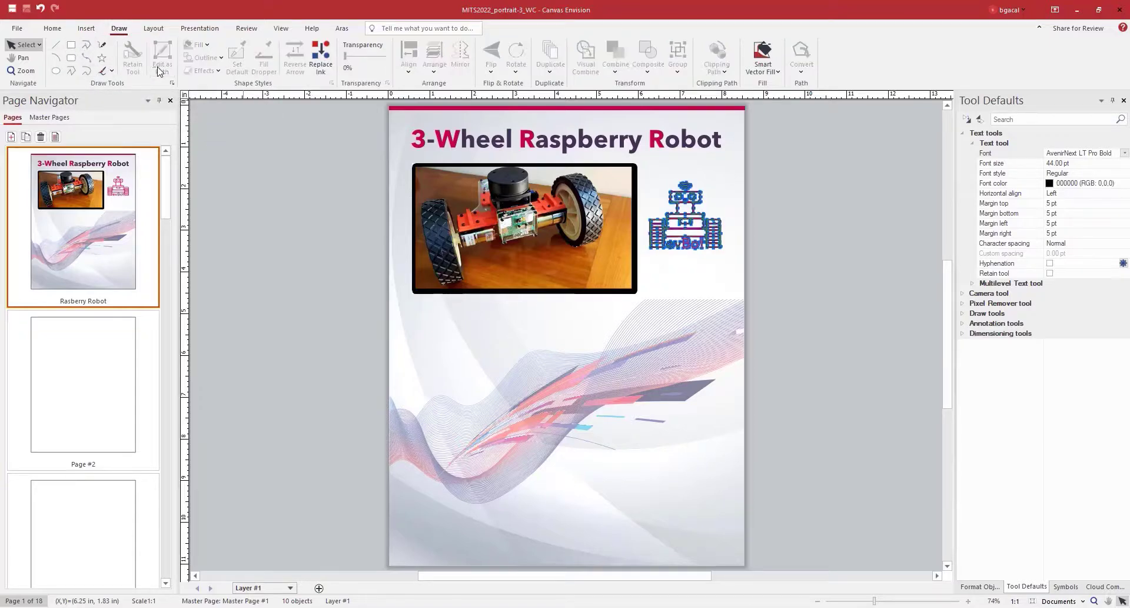
left_click(87, 29)
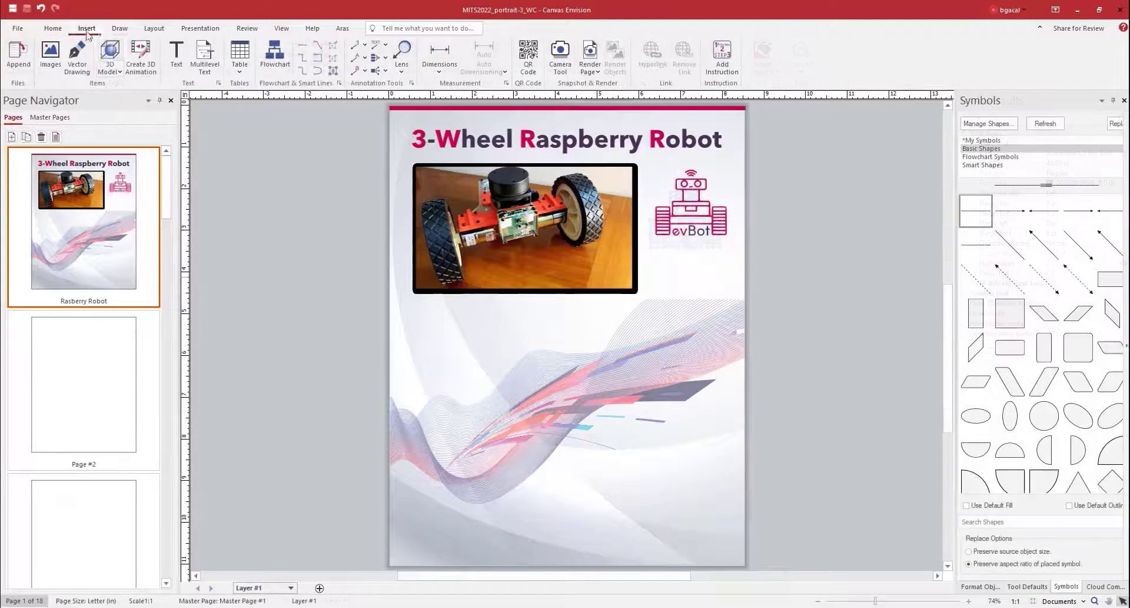
- Import the robot SolidWorks SLDASM assembly as a 3D model
left_click(110, 53)
left_click(1020, 544)
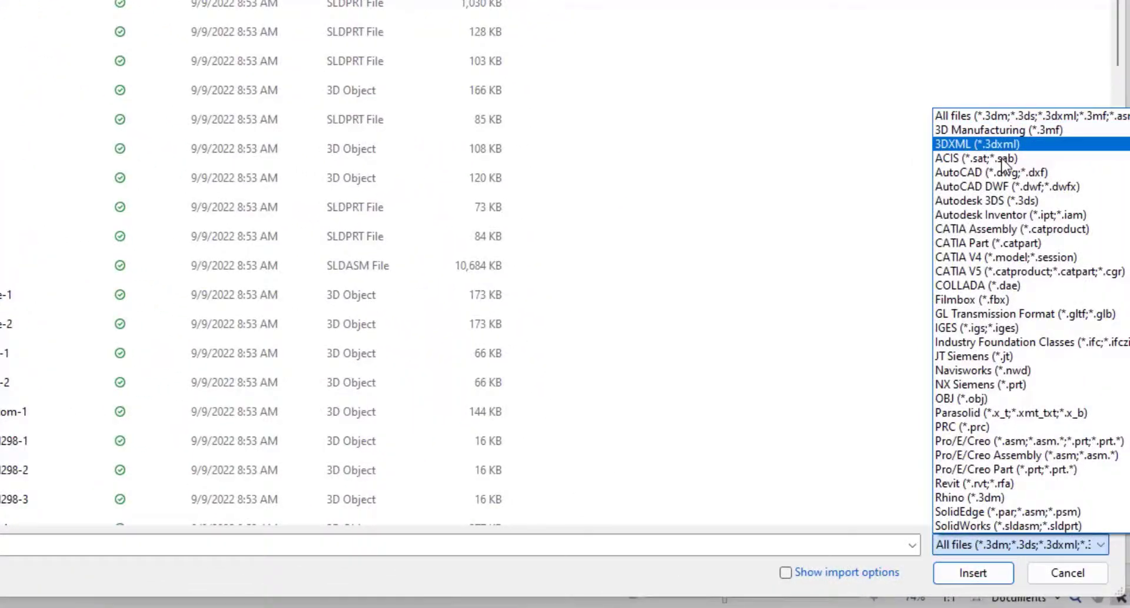
left_click(1014, 526)
double_click(285, 286)
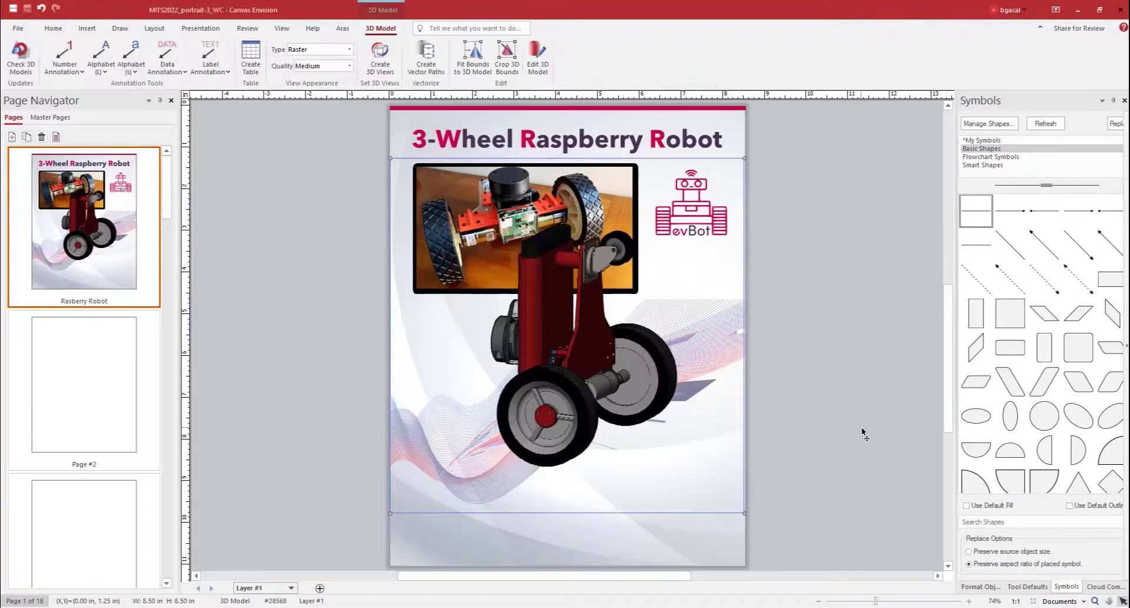
- Open the robot model for 3D editing and rotate it to a new angle
right_click(538, 293)
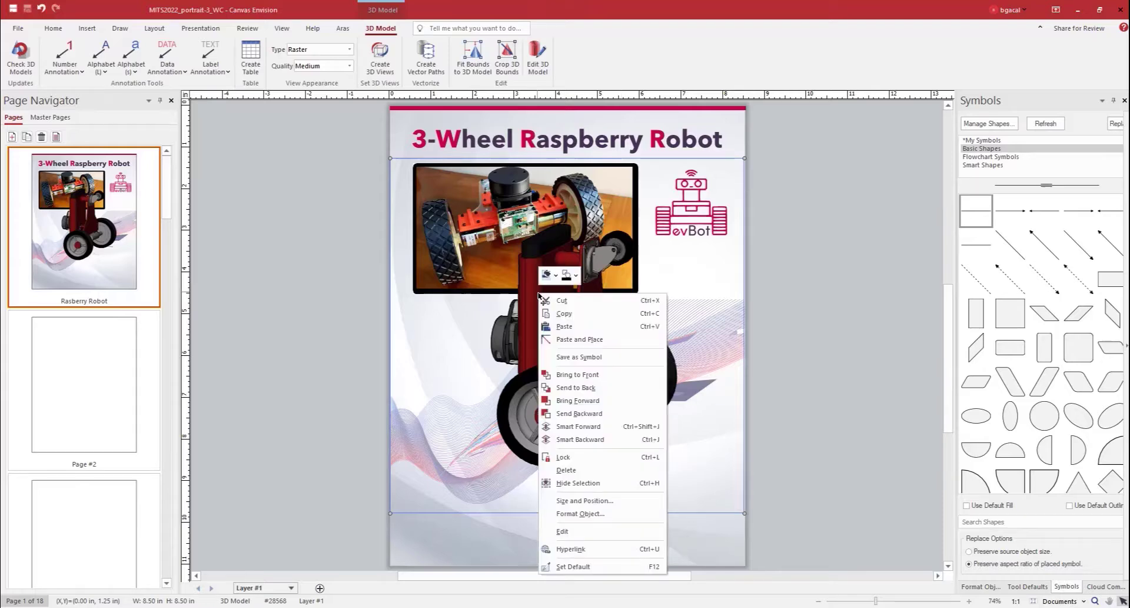
left_click(606, 533)
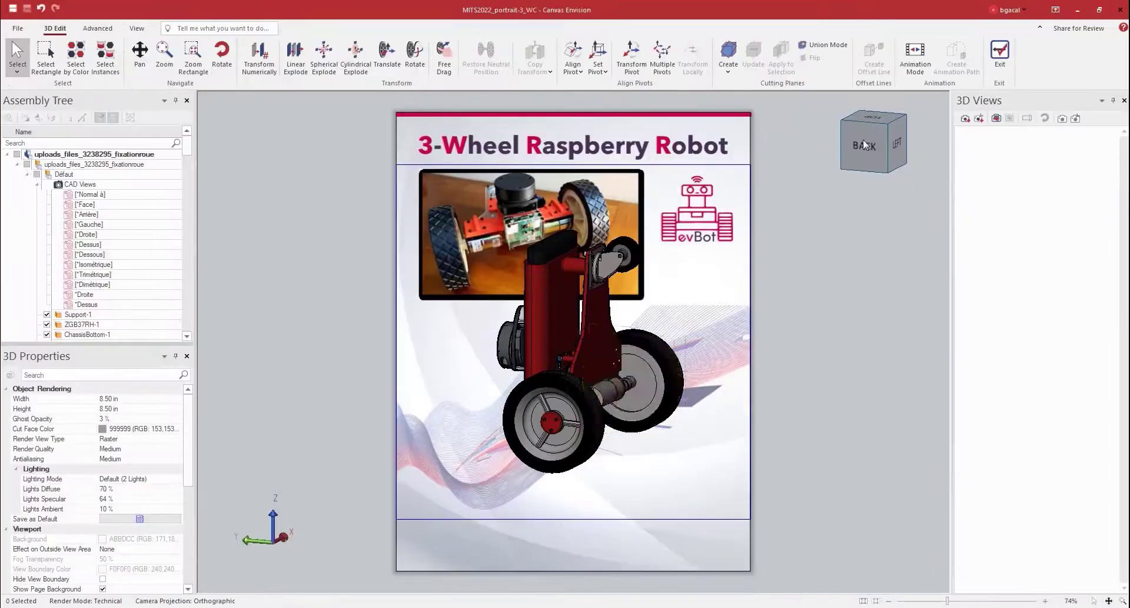
left_click_drag(849, 146, 895, 104)
left_click(136, 28)
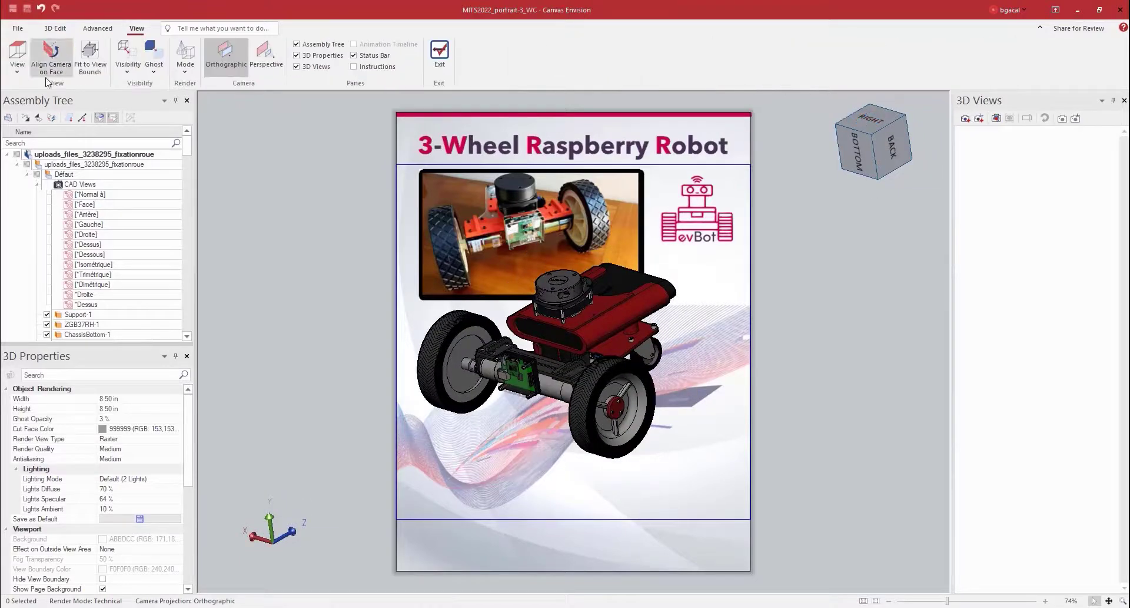
left_click(17, 56)
- Place a QR code at the lower left and the Click to Interact badge beside the model
left_click(529, 58)
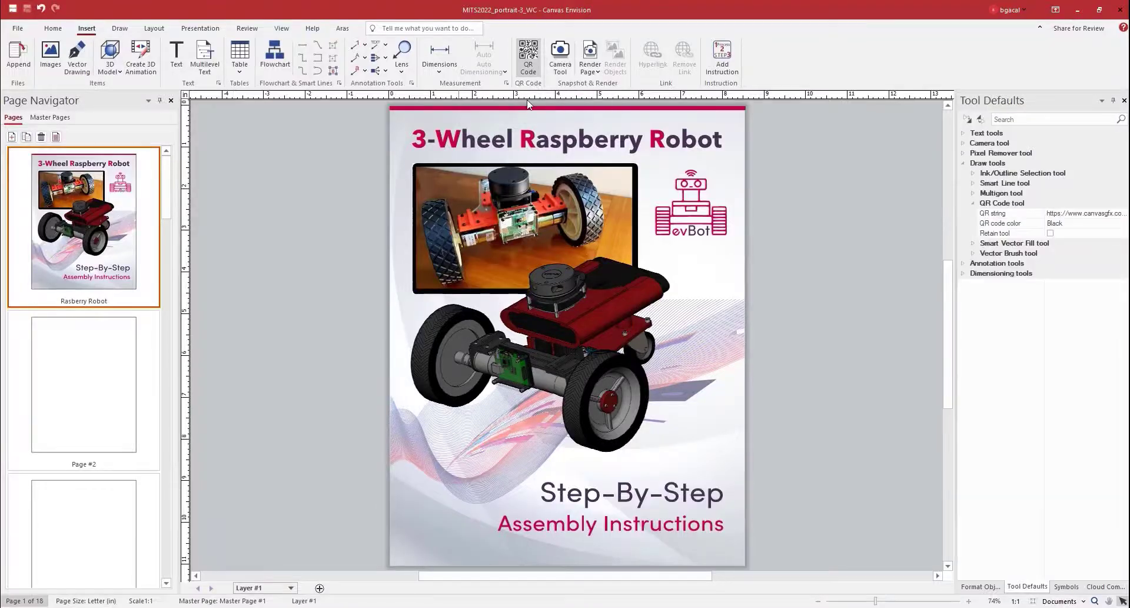
left_click(414, 461)
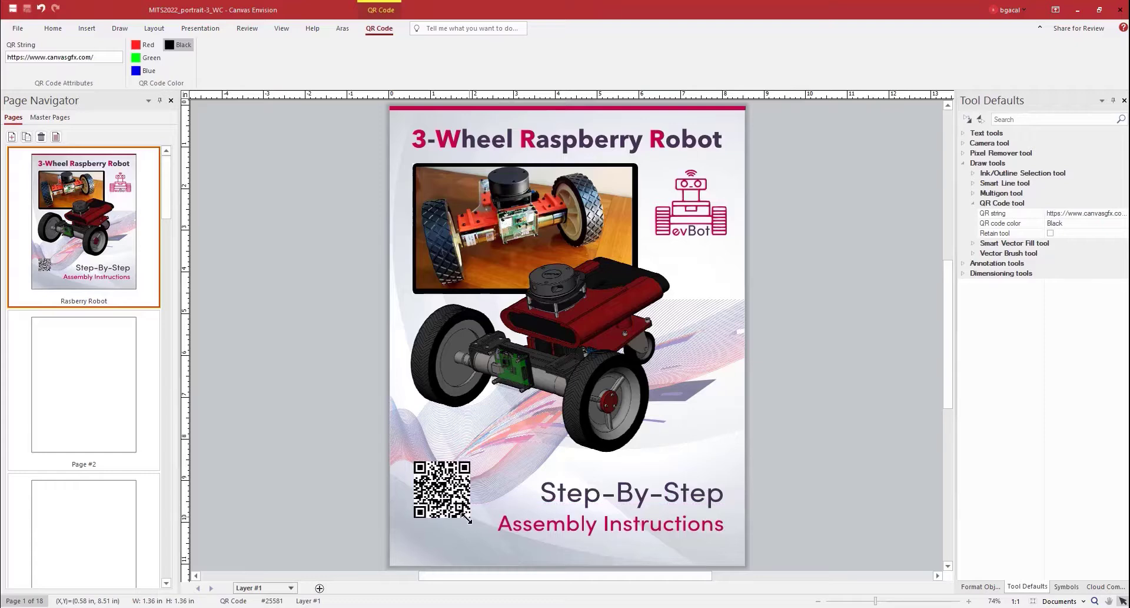
left_click_drag(441, 498, 444, 494)
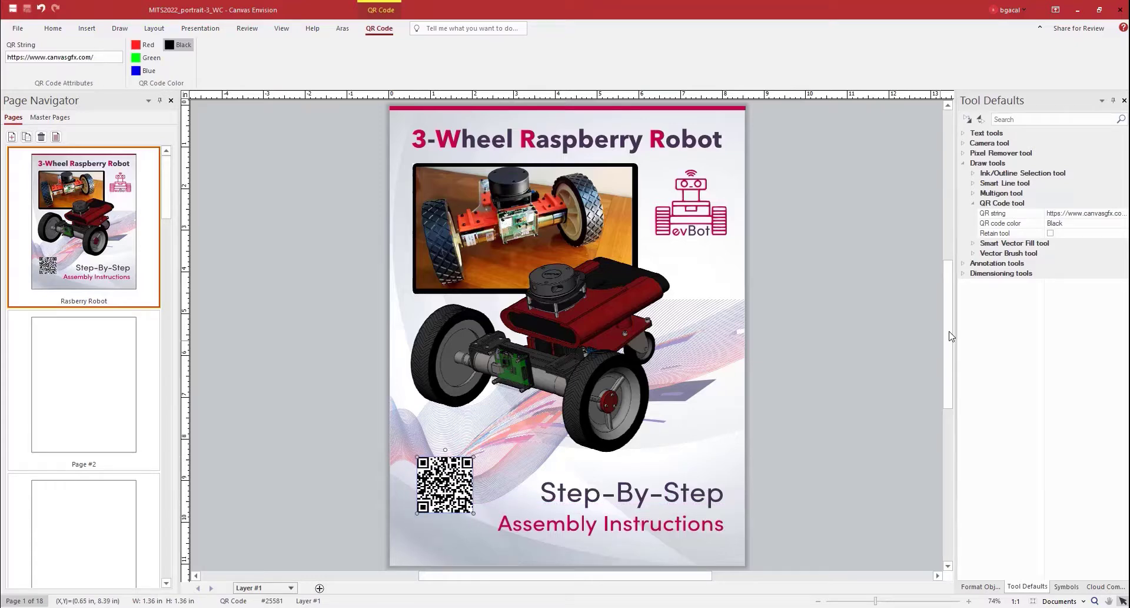
left_click(1061, 587)
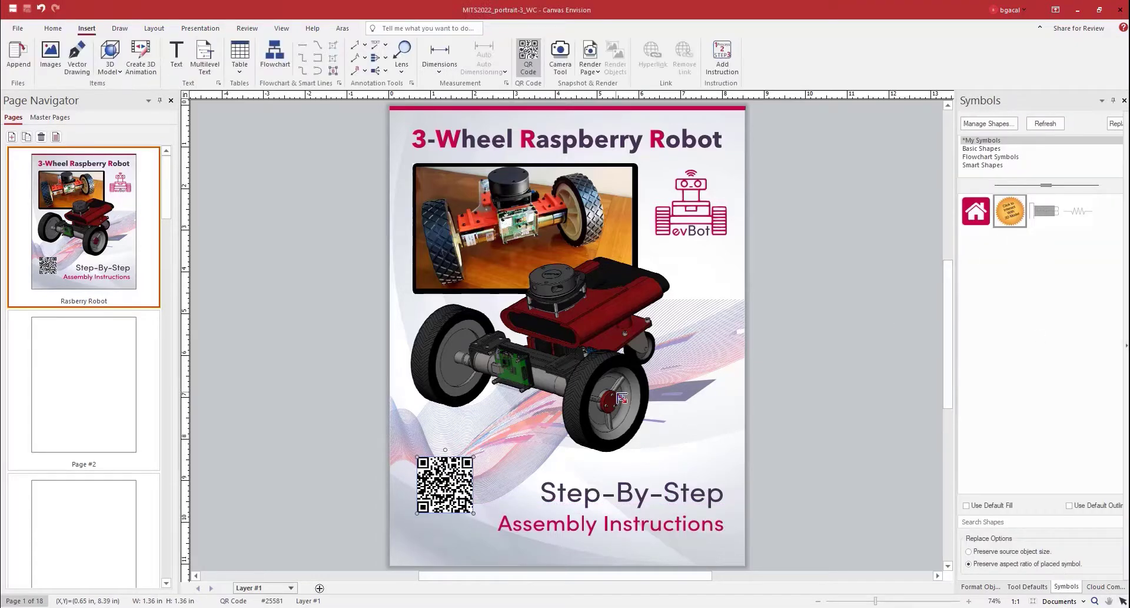
left_click_drag(633, 424, 677, 420)
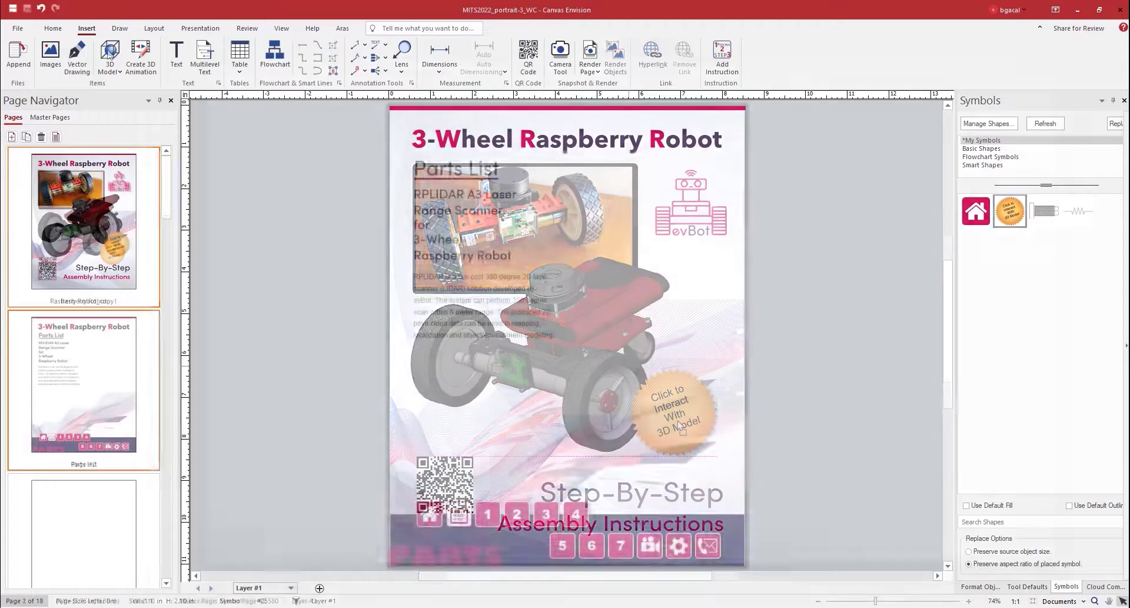
- Insert the RP-lidar-A1 3D model on the Parts List page, placed at the upper right
left_click(108, 54)
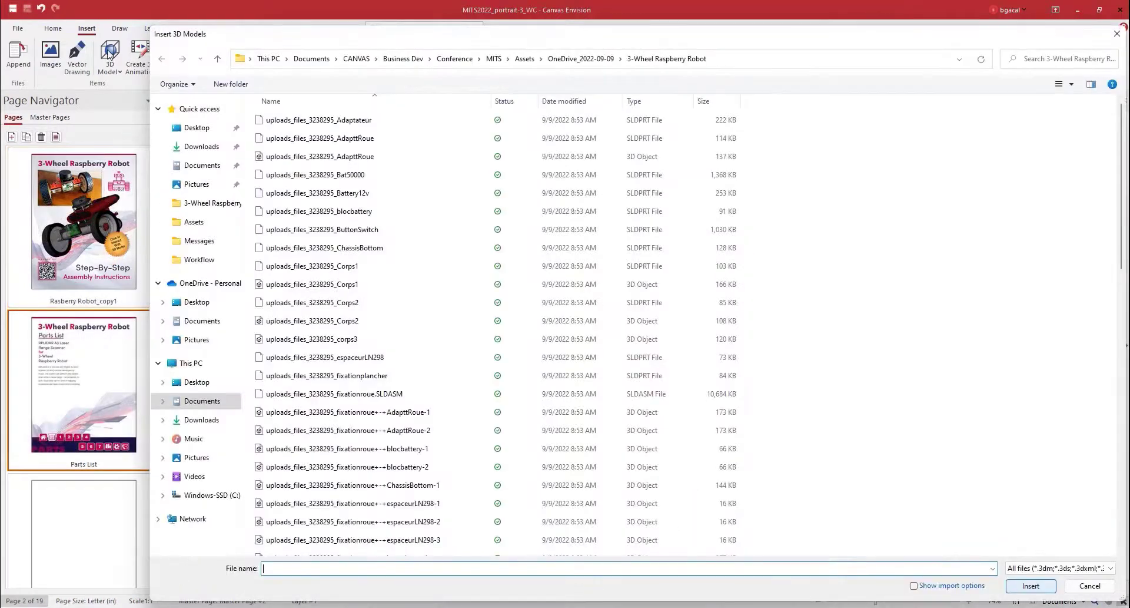
scroll(508, 407, "down", 10)
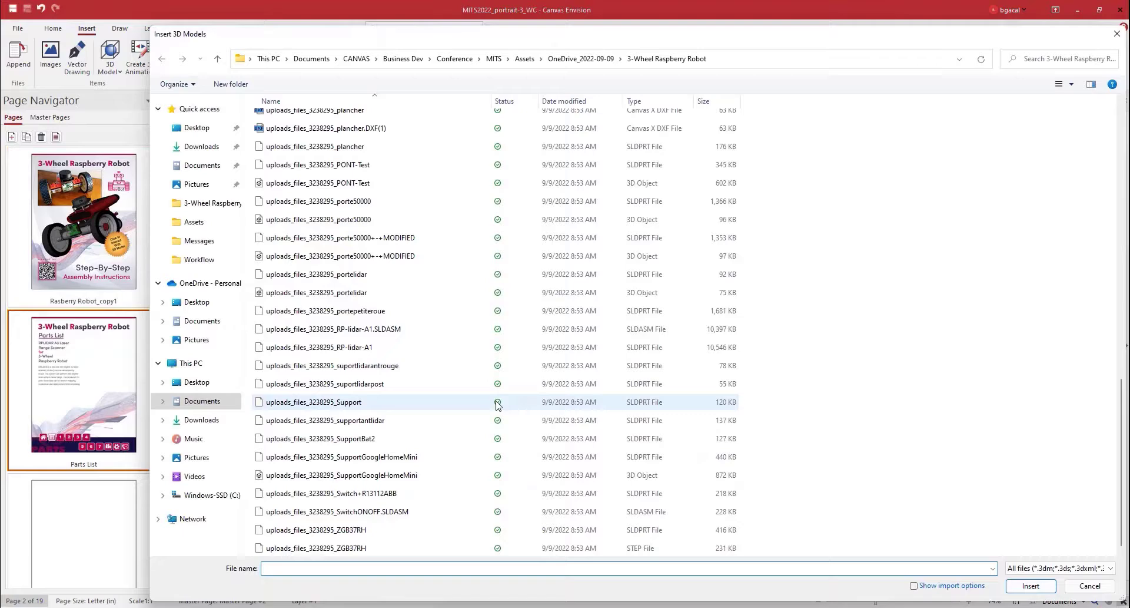
left_click(377, 328)
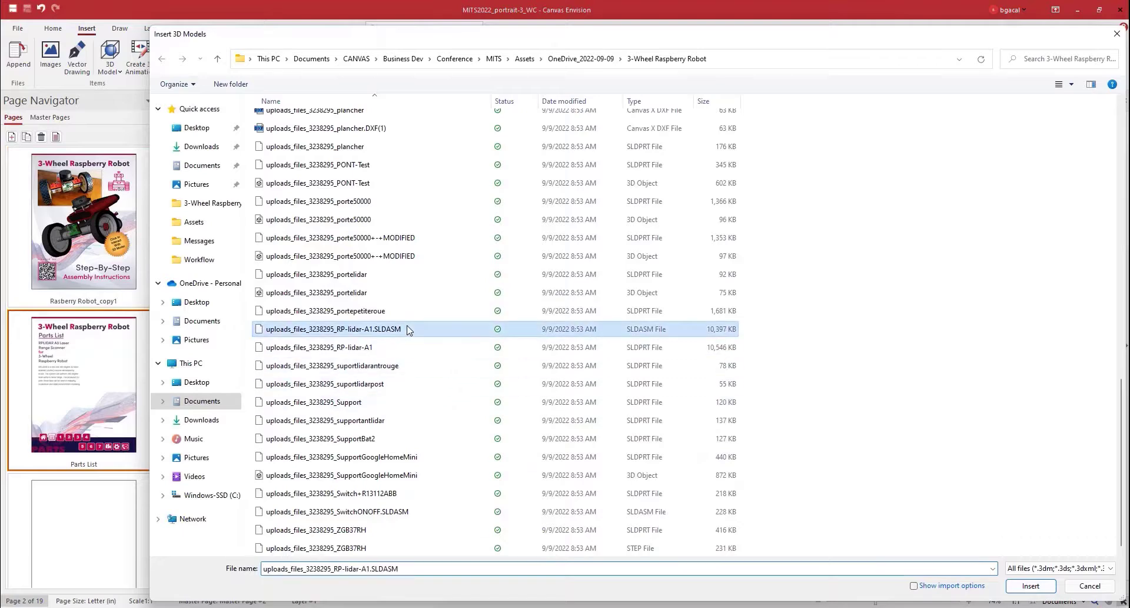
left_click(1027, 585)
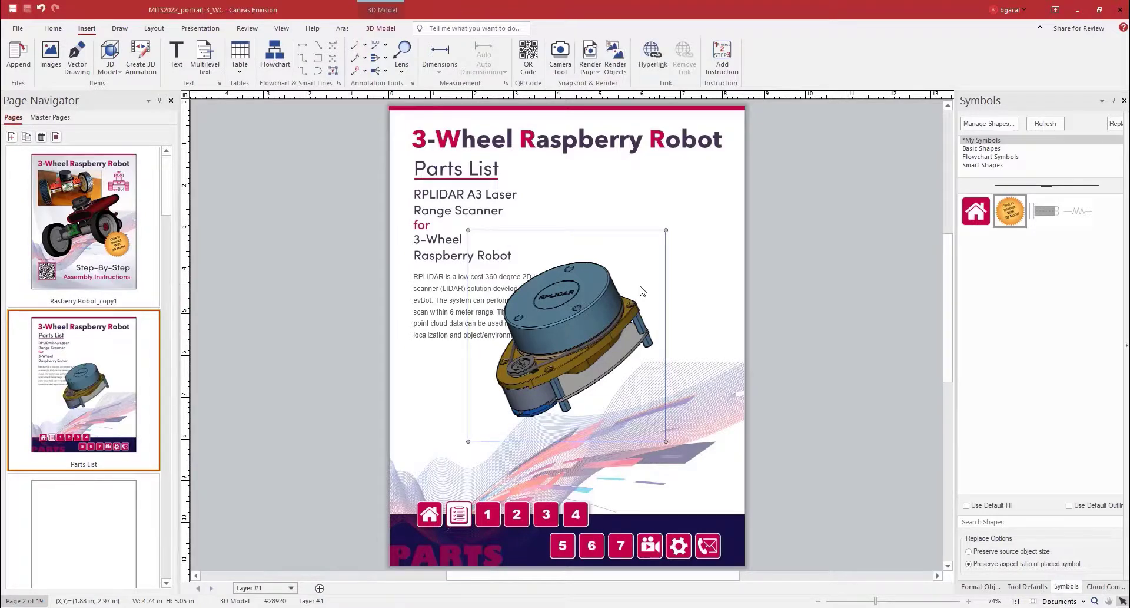
left_click_drag(642, 290, 652, 260)
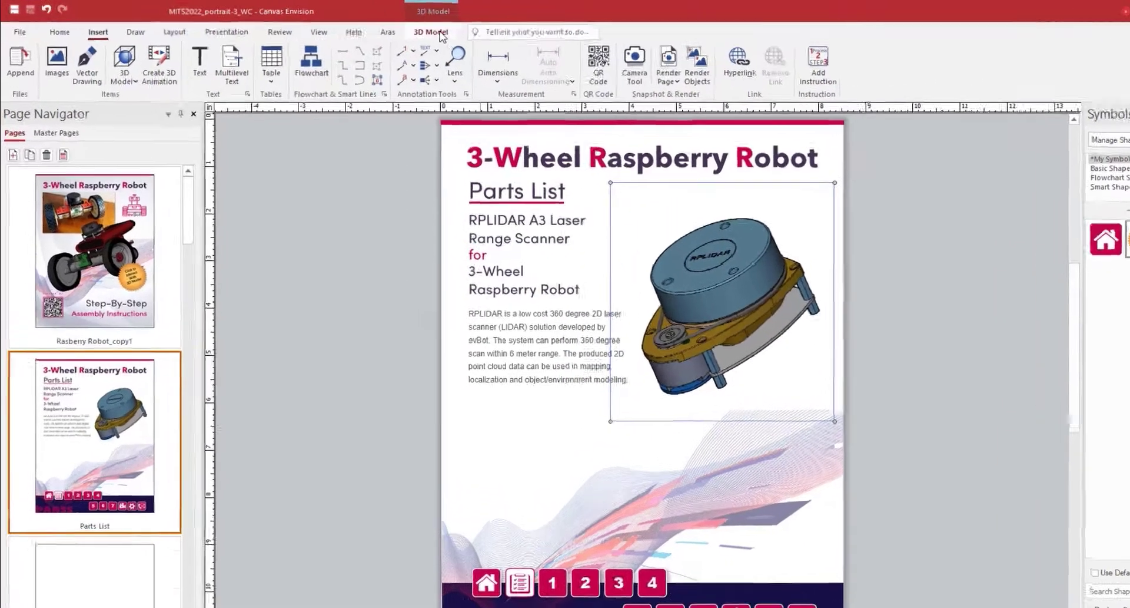
- Build parts list tables from viewable parts, move them lower, and copy them to a spreadsheet
left_click(381, 29)
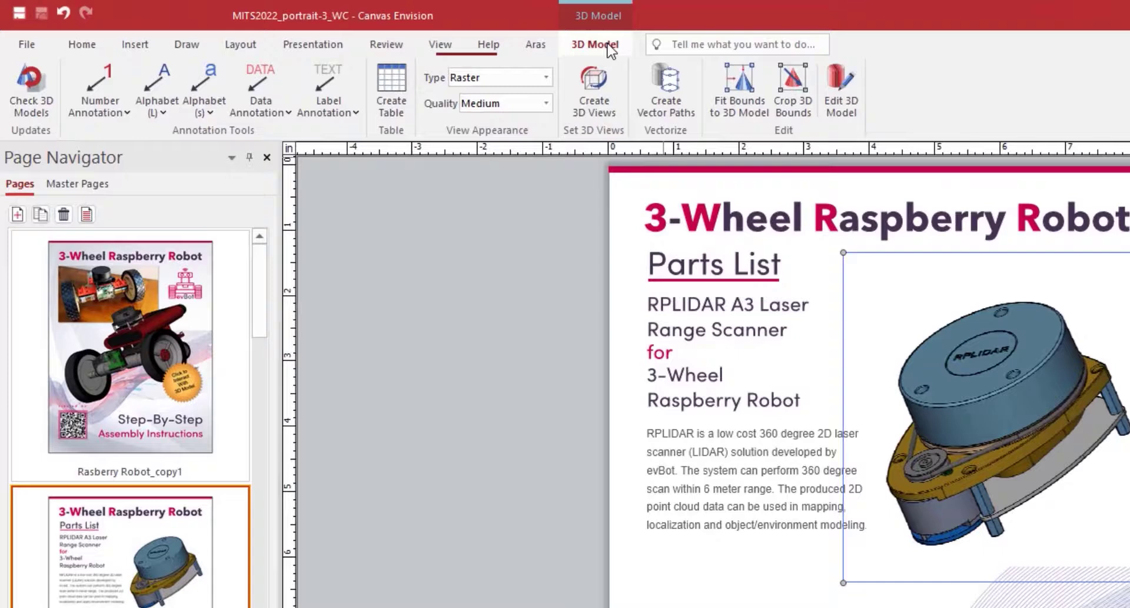
left_click(401, 91)
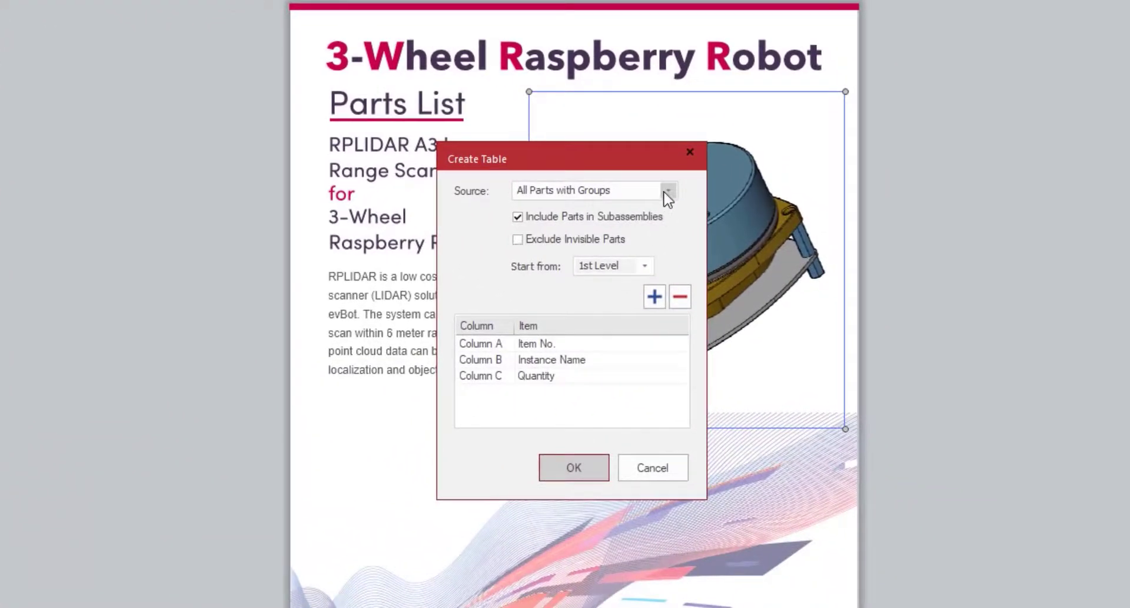
left_click(667, 191)
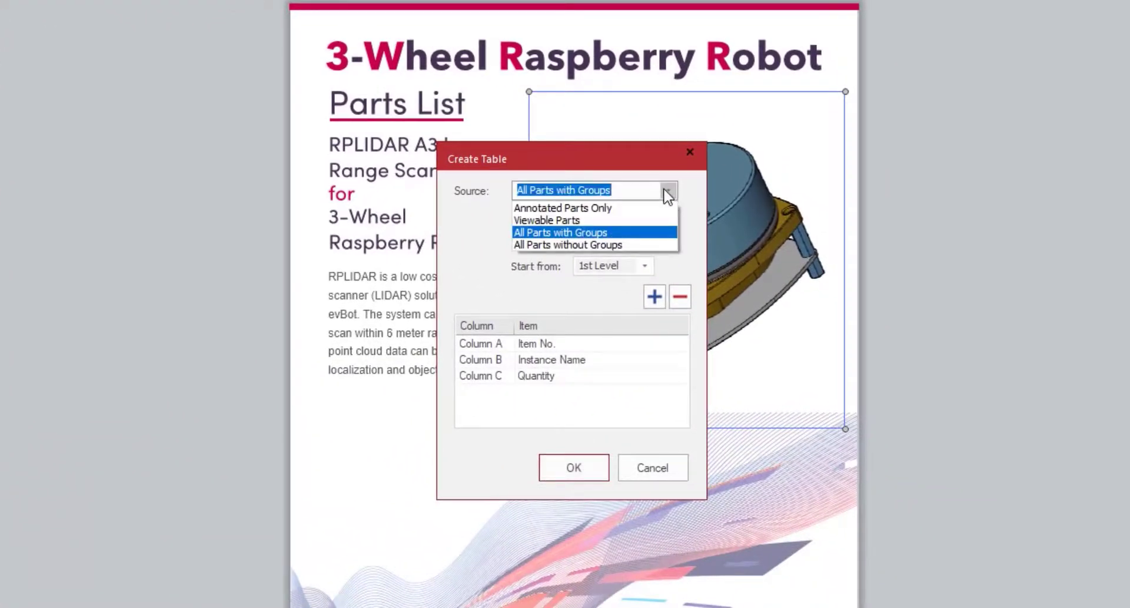
left_click(644, 221)
left_click(585, 476)
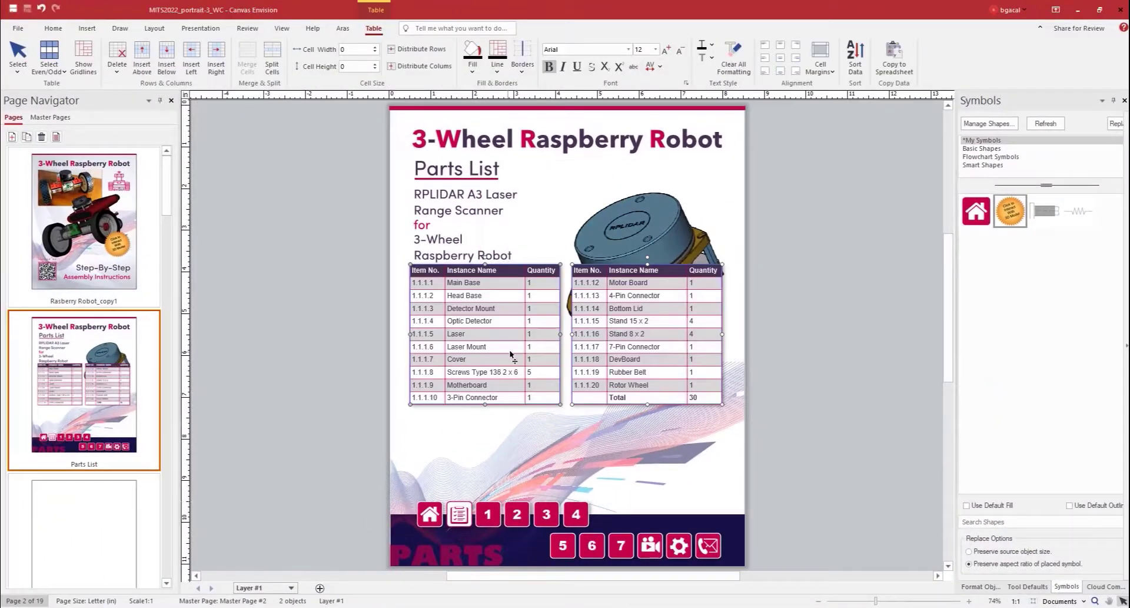
left_click_drag(512, 341, 525, 439)
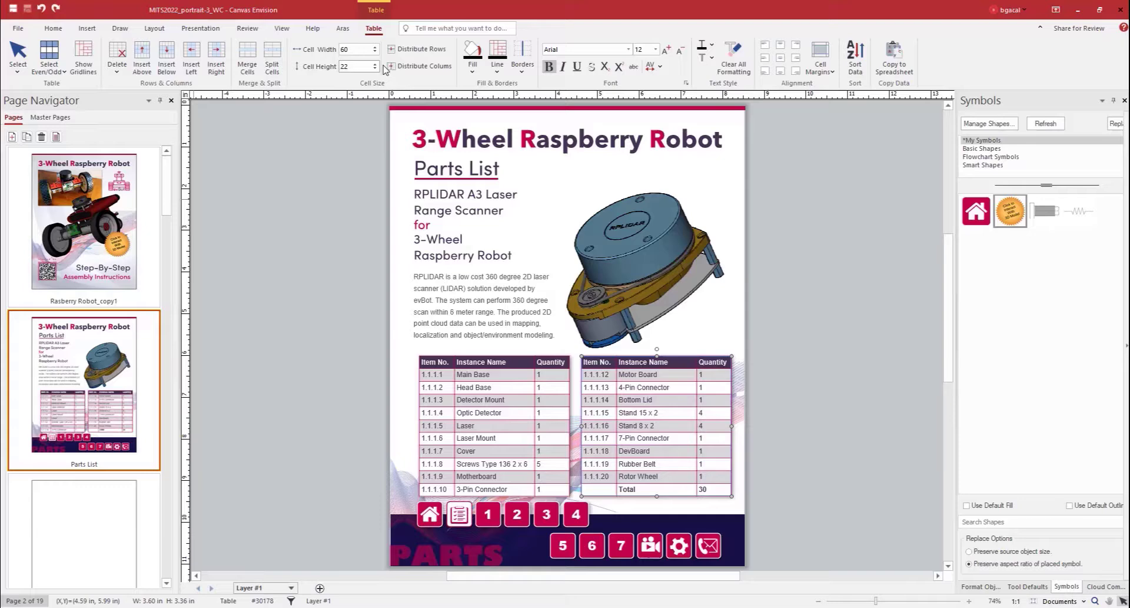
left_click(906, 54)
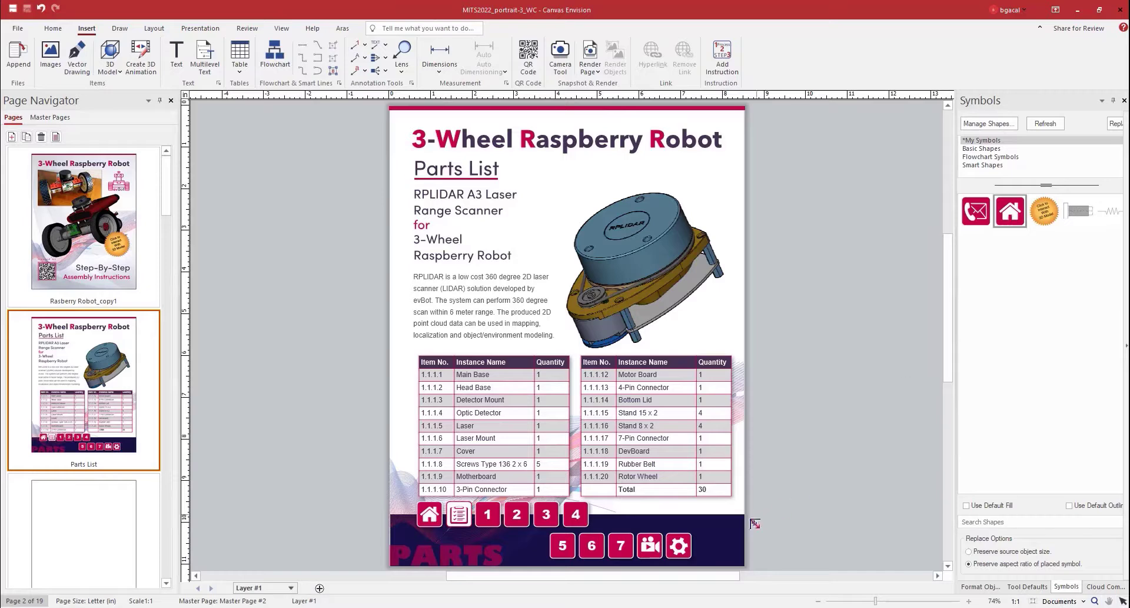
- Place a home button at the Parts List's bottom-right corner, hyperlinked to the first page
left_click_drag(710, 537, 708, 546)
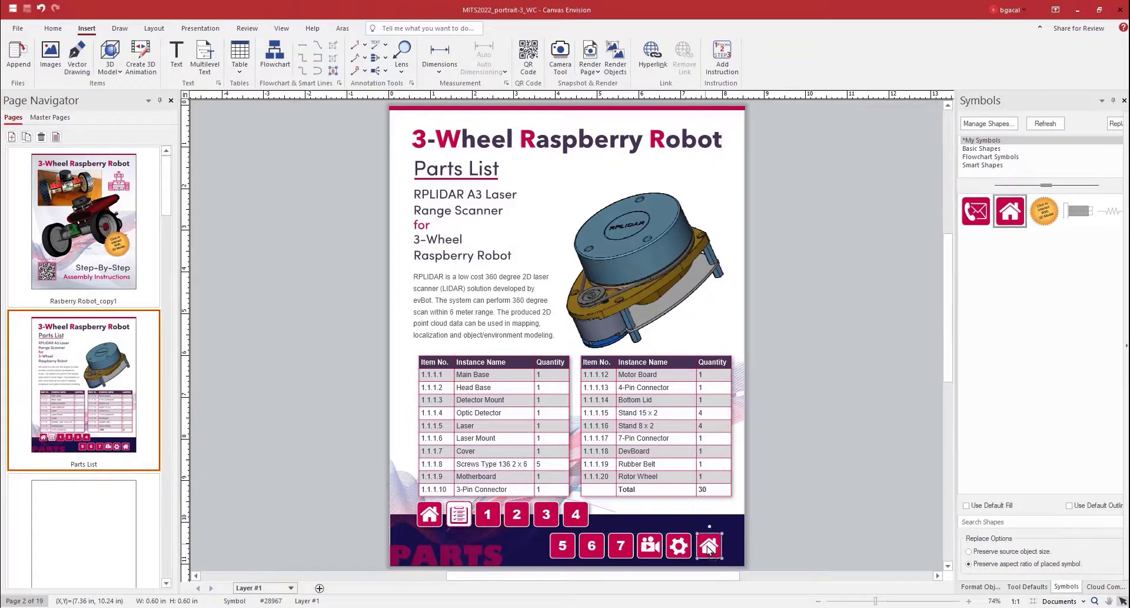
left_click(708, 541)
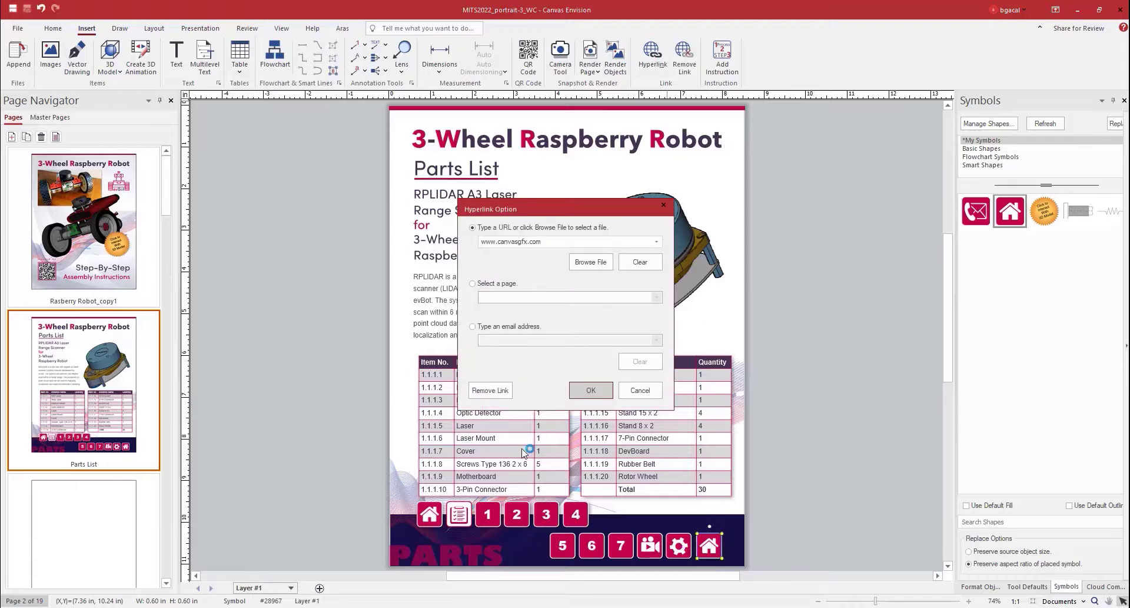
left_click(473, 284)
left_click(658, 298)
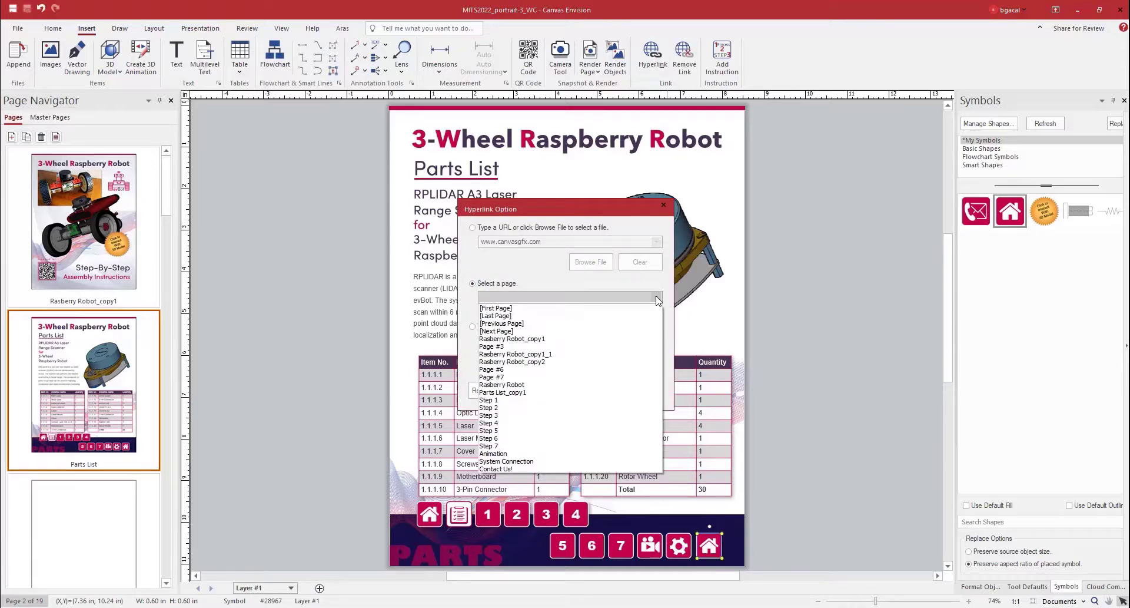
left_click(590, 389)
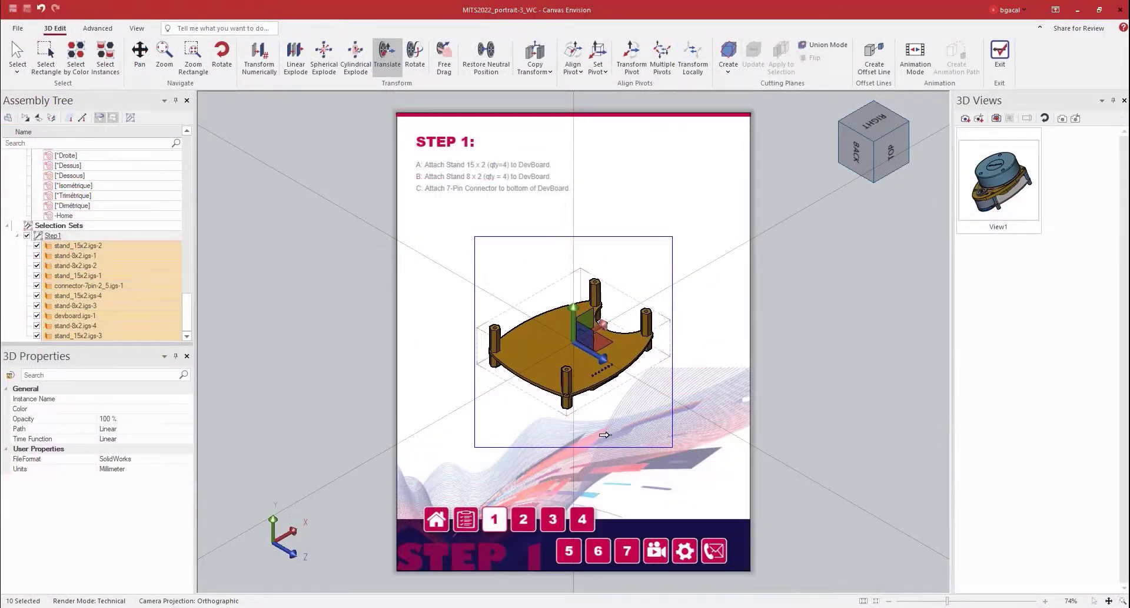
- Translate the 15x2 stands up and the 8x2 stands and 7-pin connector down, then exit 3D Edit
left_click(562, 370, "ctrl")
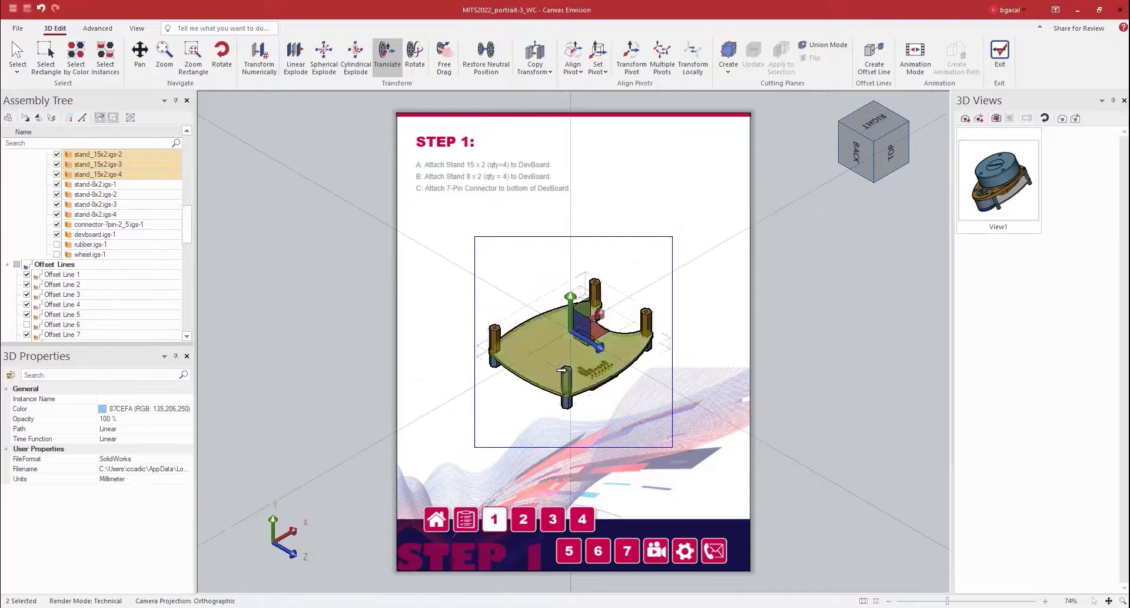
left_click(295, 59)
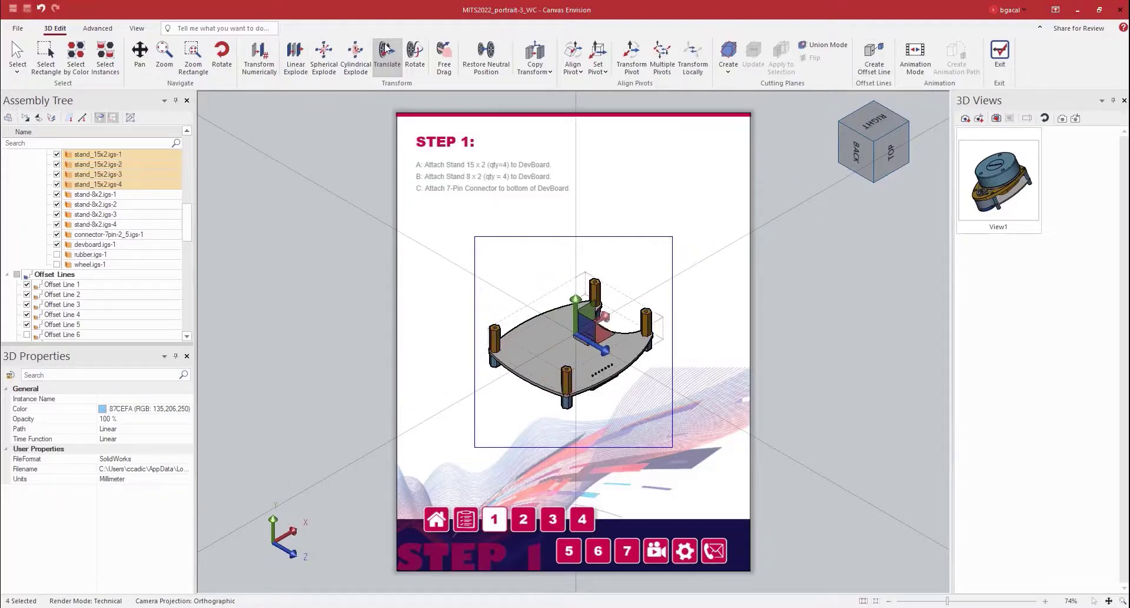
left_click(576, 402)
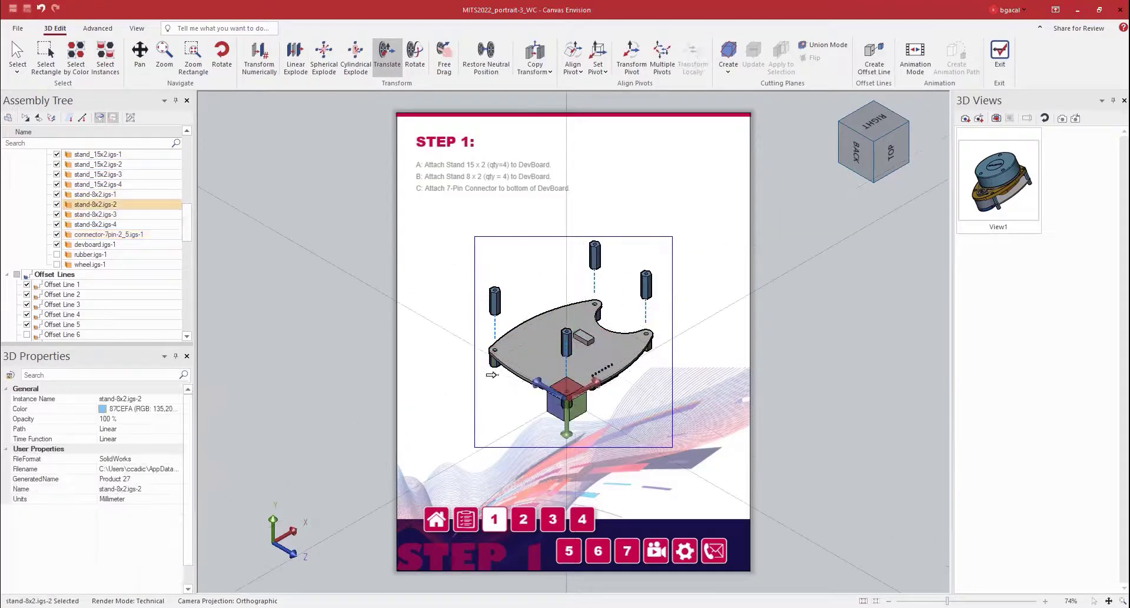
left_click(495, 360, "ctrl")
left_click(648, 347, "ctrl")
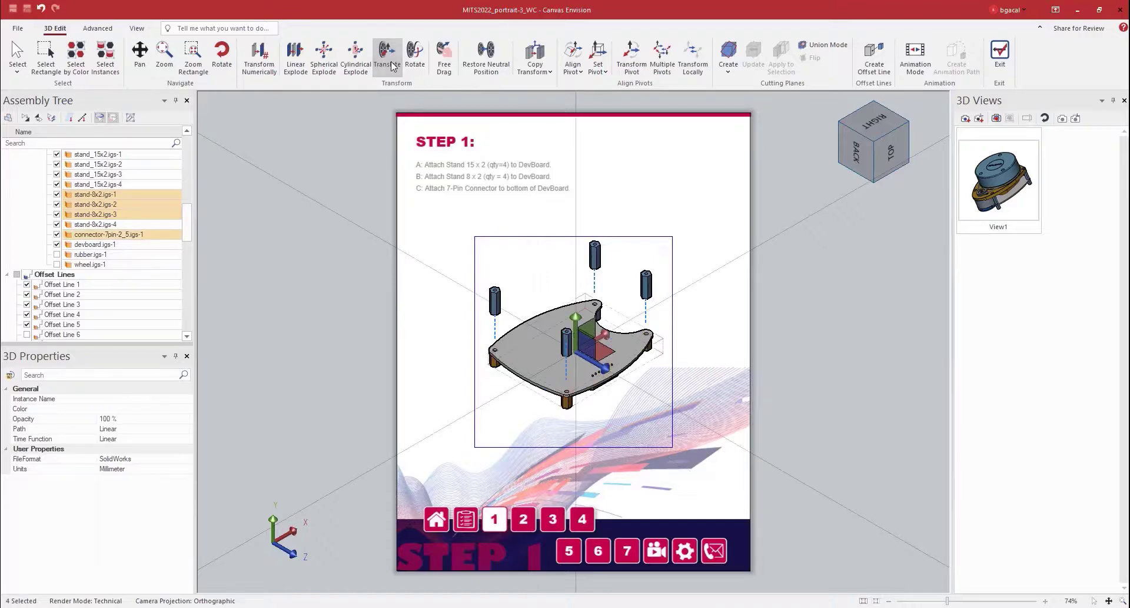
left_click(624, 359)
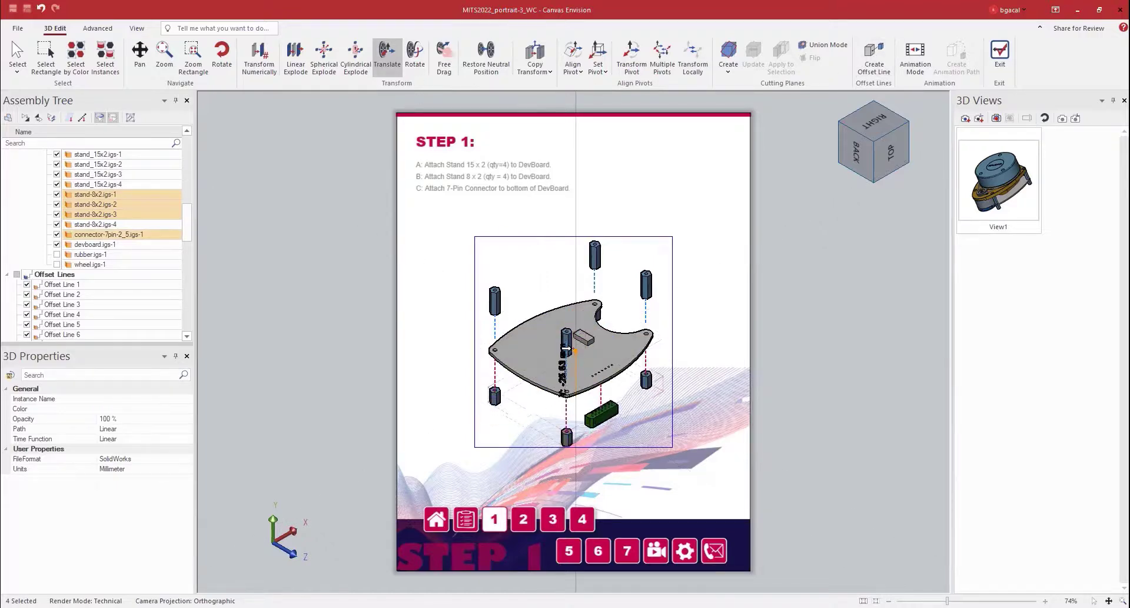
left_click(1001, 54)
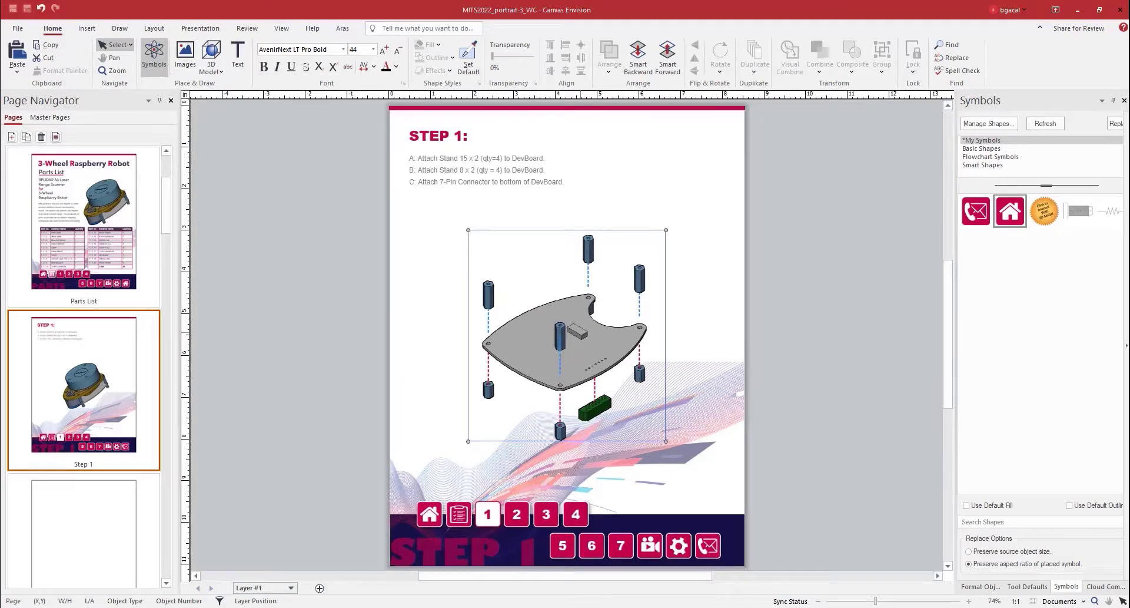
- Use Instance Name data annotation to attach a name label to a blue stand
left_click(167, 66)
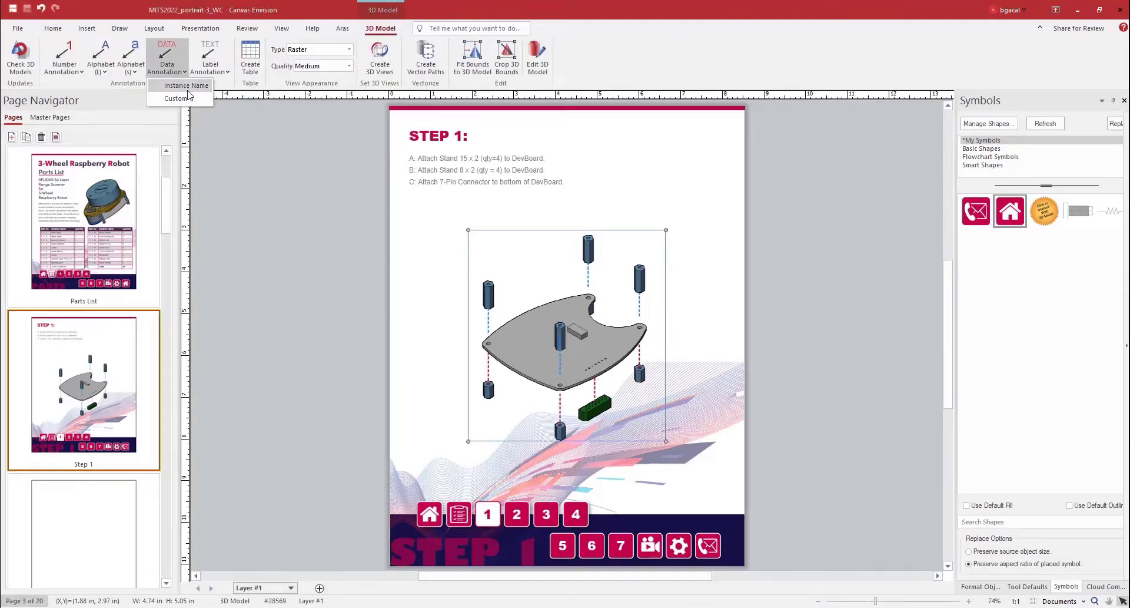
left_click(186, 87)
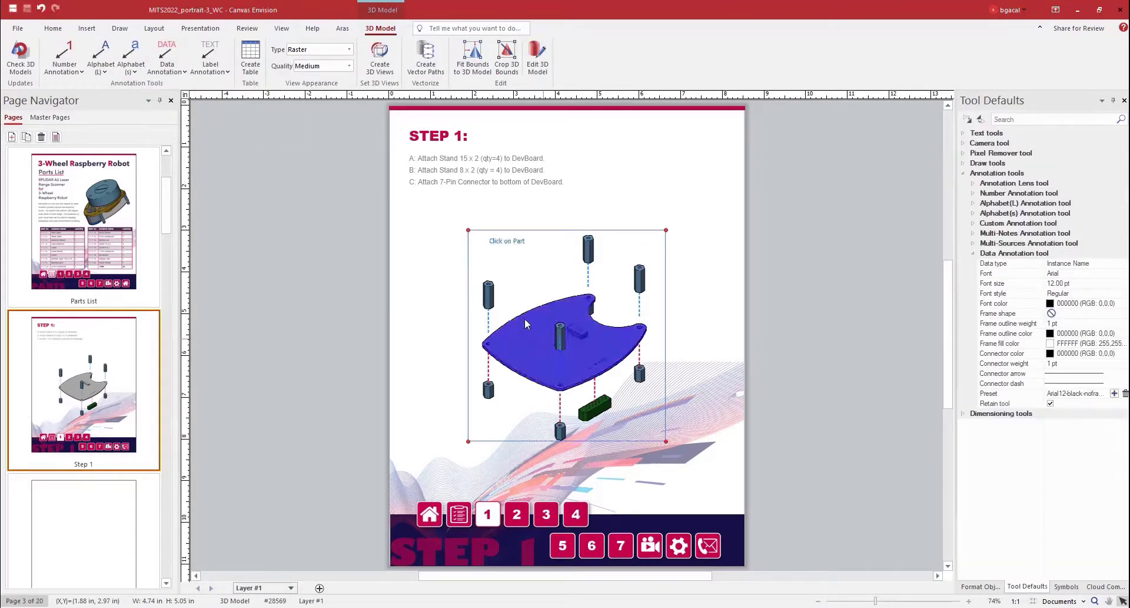
left_click(487, 289)
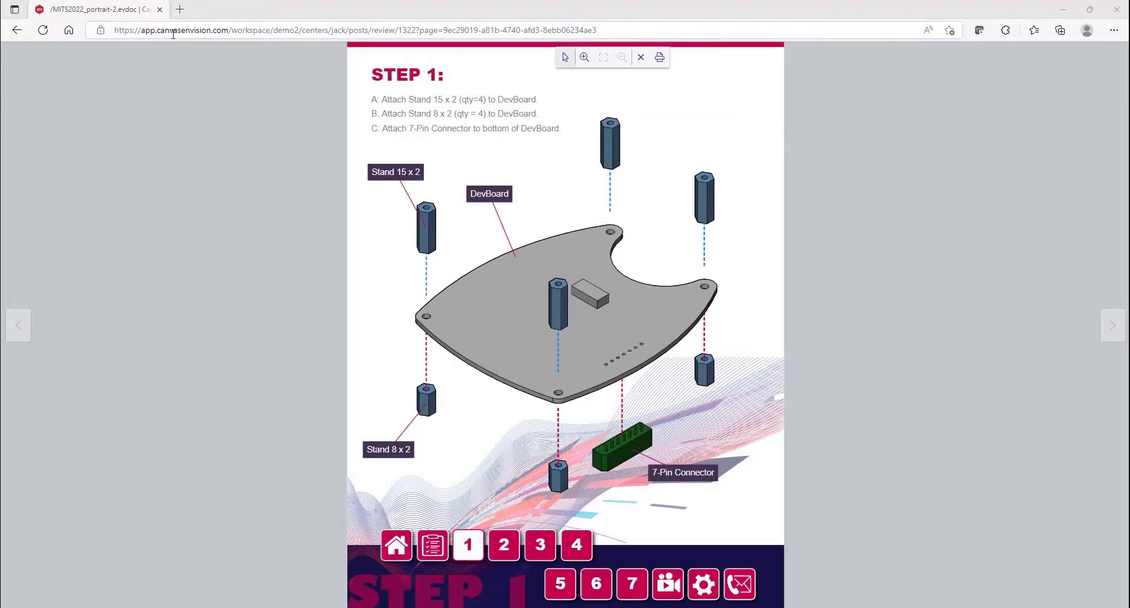
- Activate the Step 1 3D model in the web viewer for interaction
left_click(485, 343)
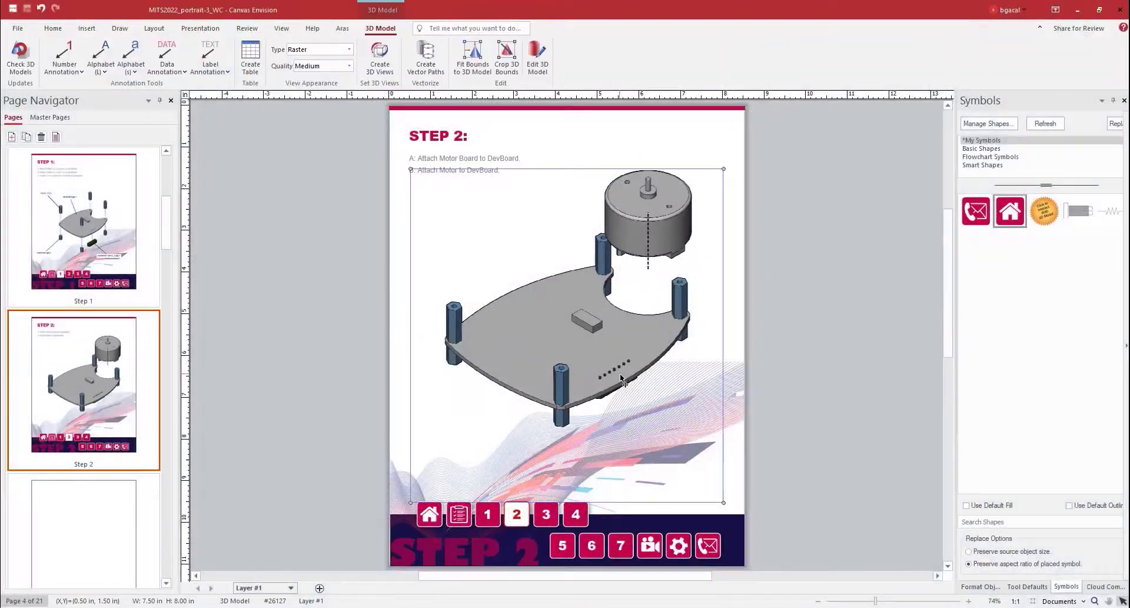
- Convert Step 2's model to vector line art, replacing the shaded original on the page
left_click(426, 56)
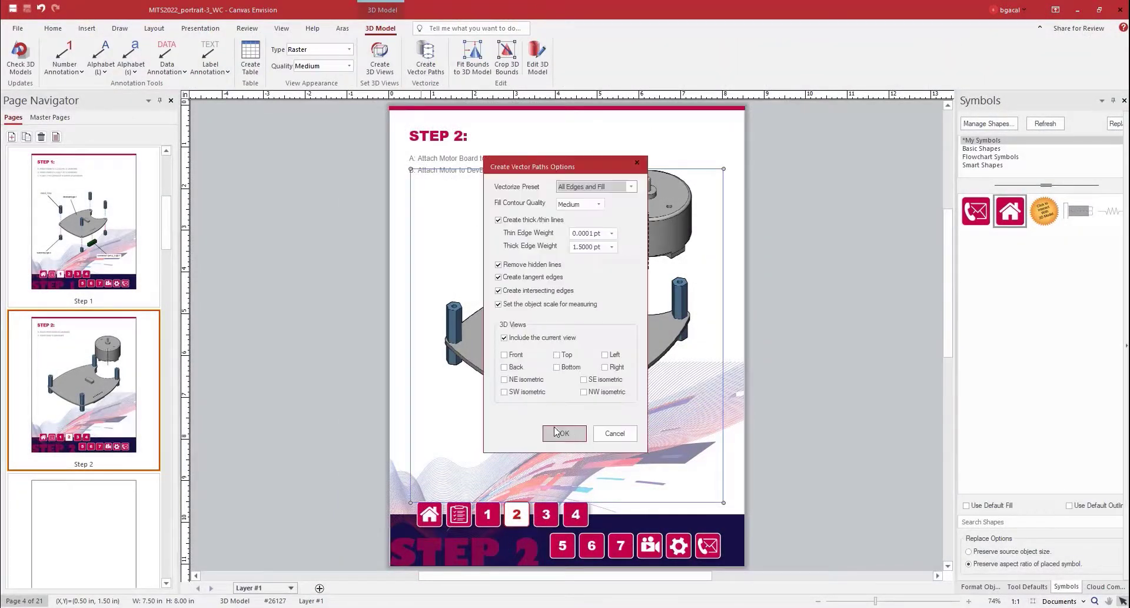
left_click(566, 433)
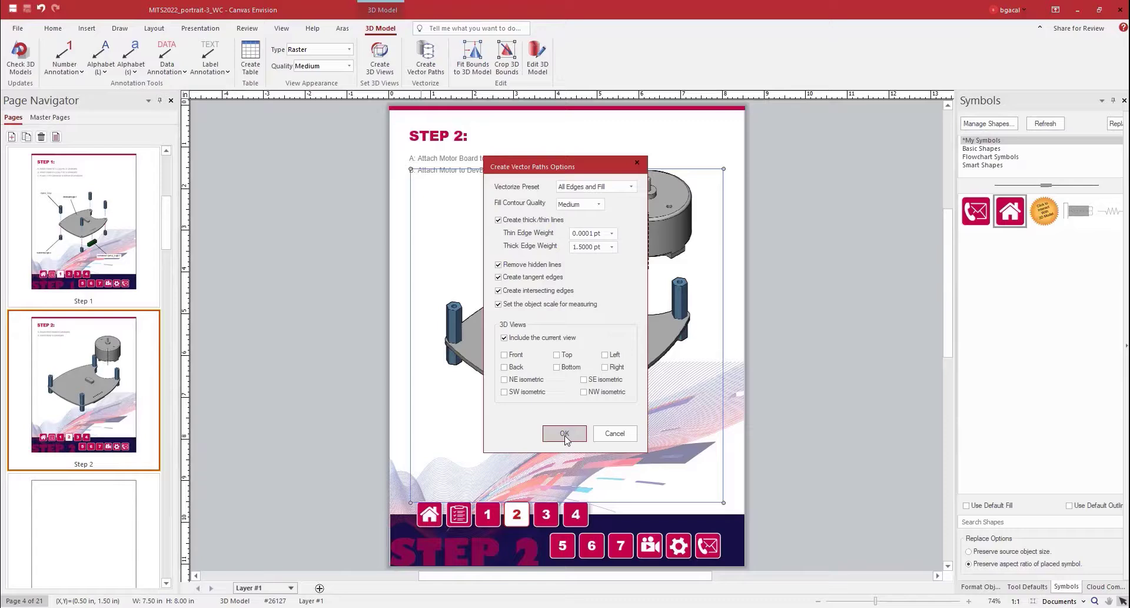
left_click(592, 360)
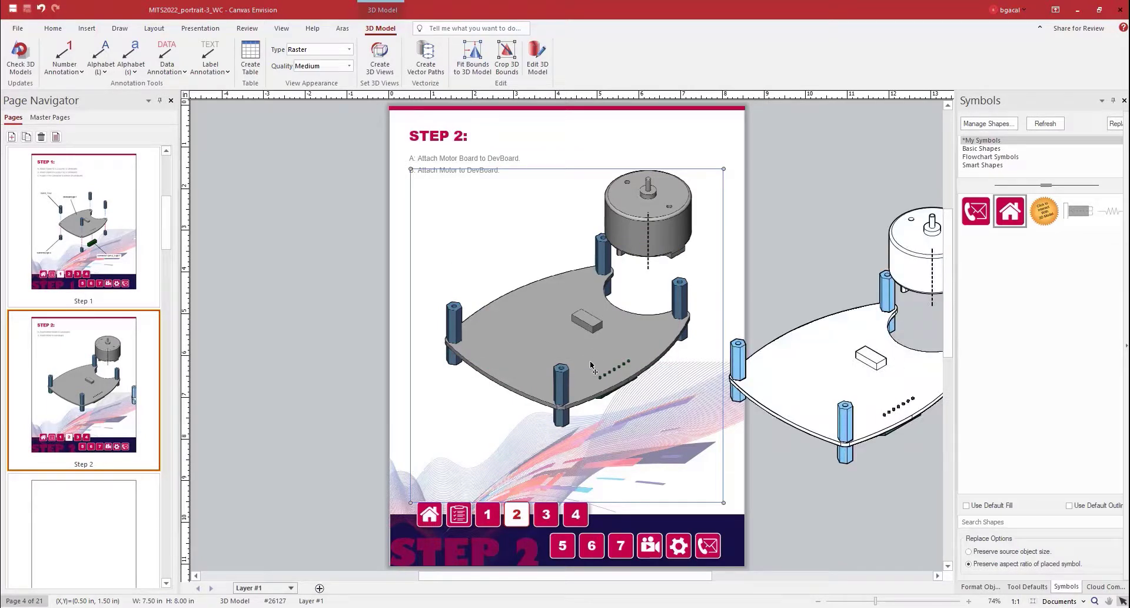
key("Delete")
left_click_drag(854, 392, 555, 368)
- Set the vector drawing's fill to No Fill
right_click(548, 360)
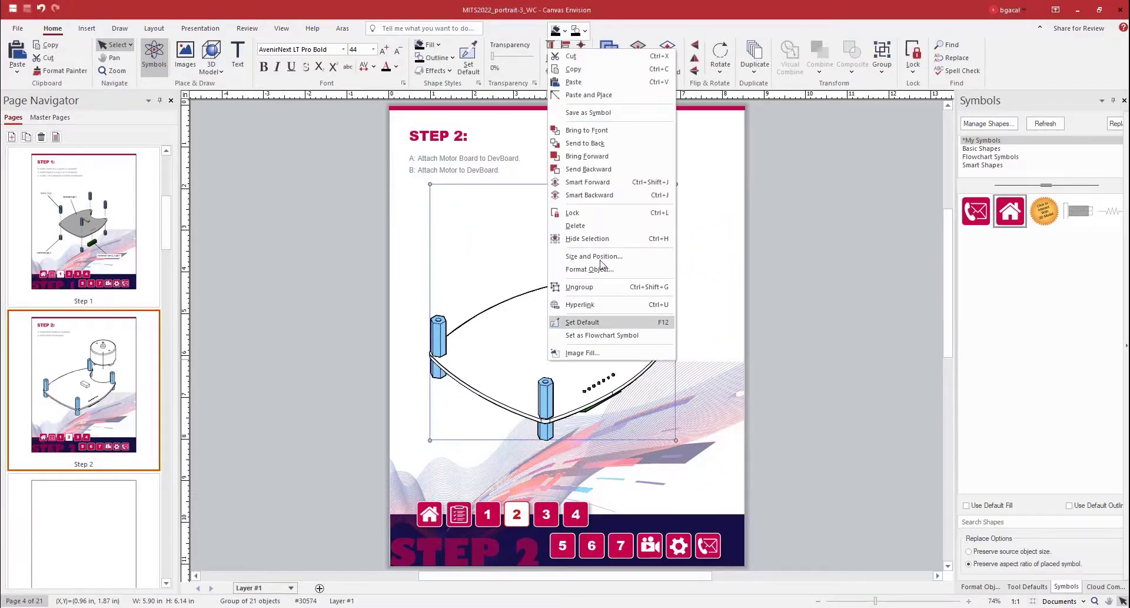
left_click(566, 30)
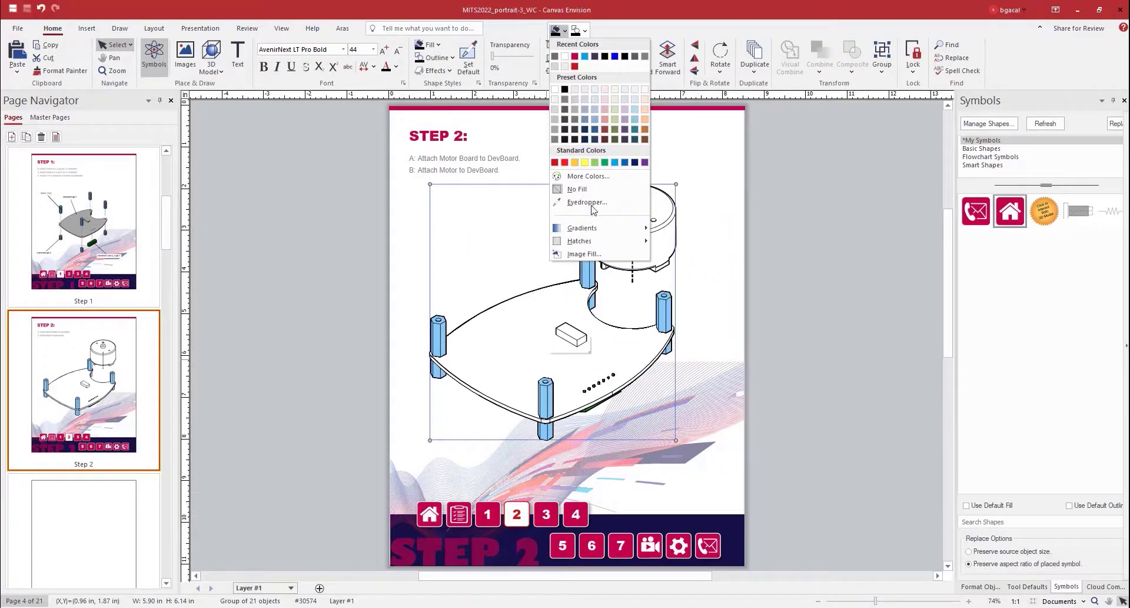
left_click(588, 189)
right_click(575, 345)
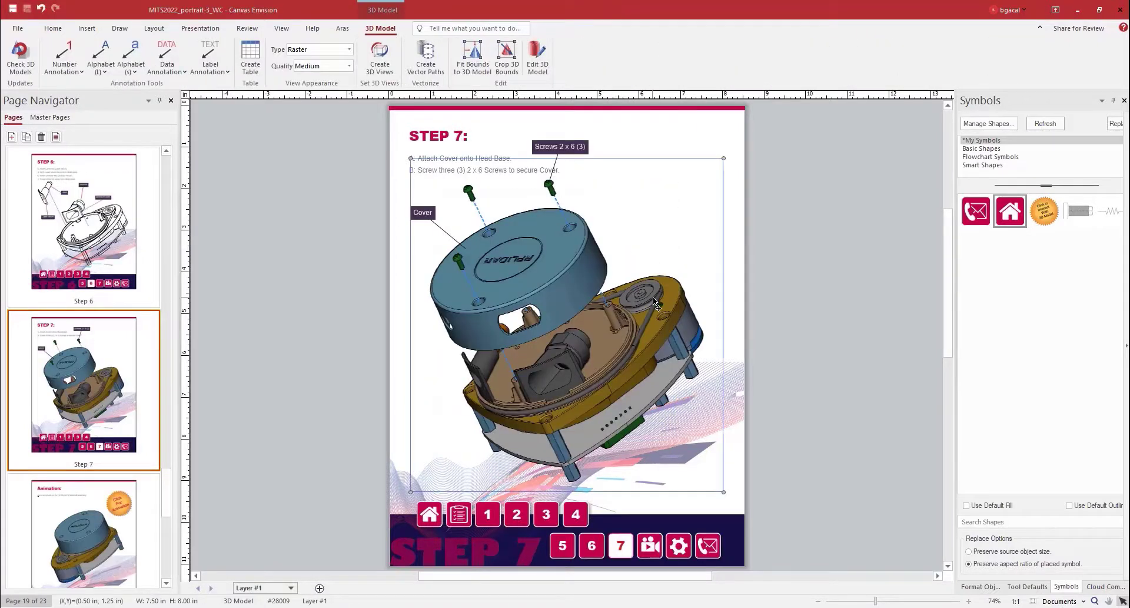
- Insert a lens centred on the pulley, placed above it, and show its Lens settings
left_click(83, 28)
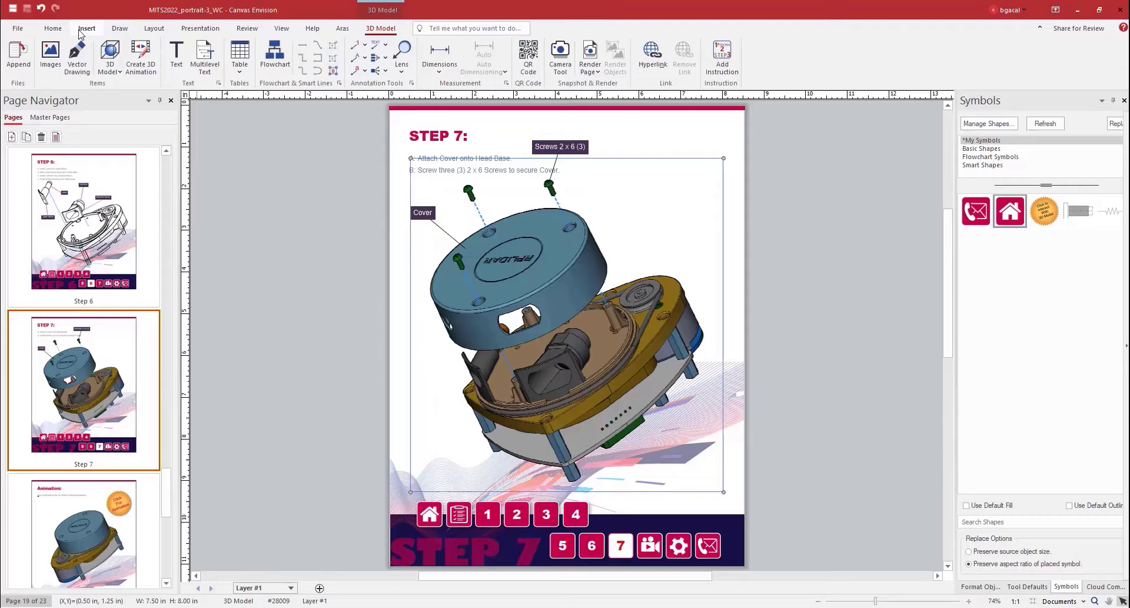
left_click(402, 53)
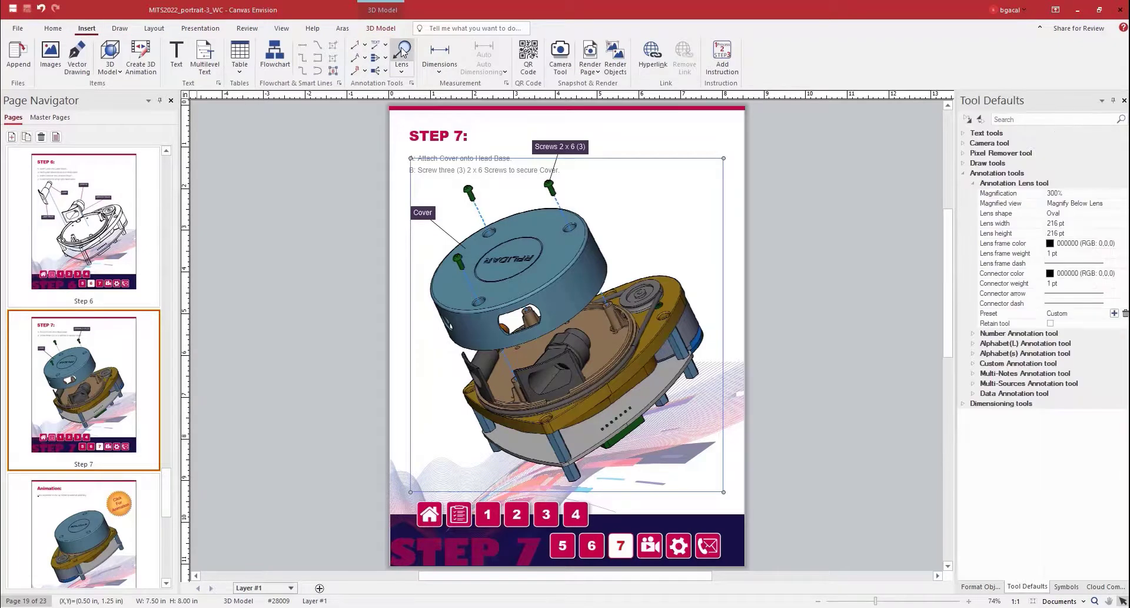
left_click(640, 295)
left_click(666, 203)
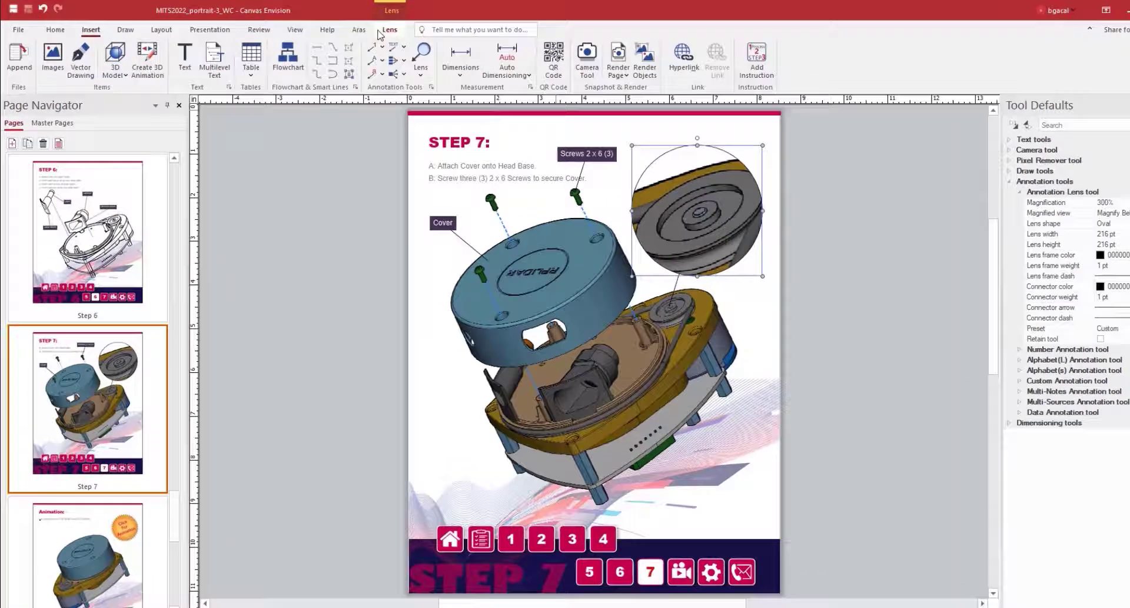
left_click(372, 28)
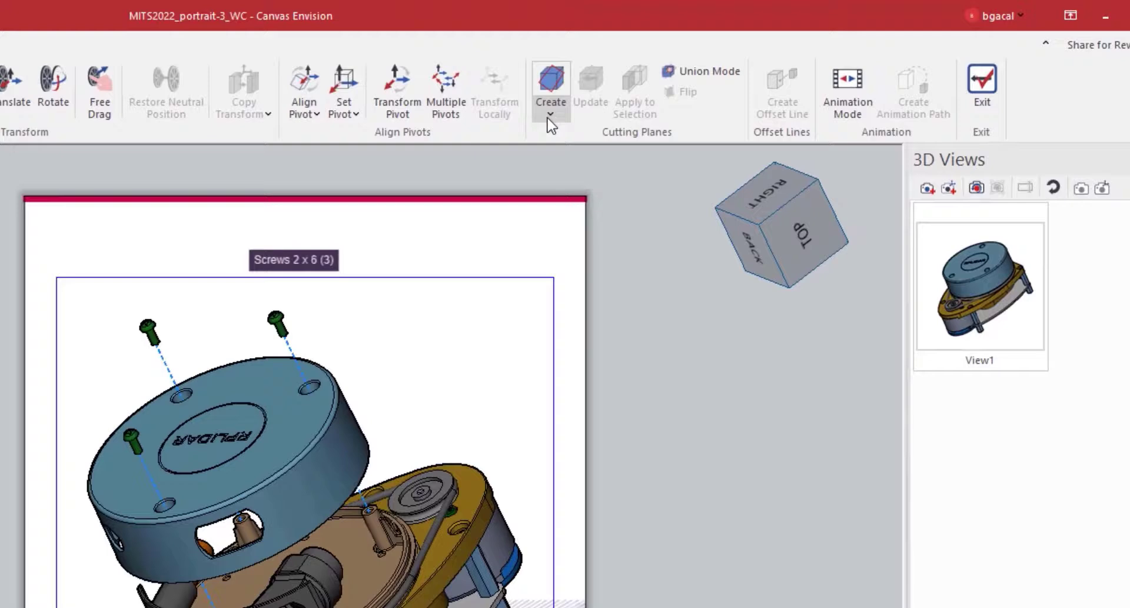
- Pick an animation effect and play the RPLIDAR exploding animation from the start
left_click(728, 71)
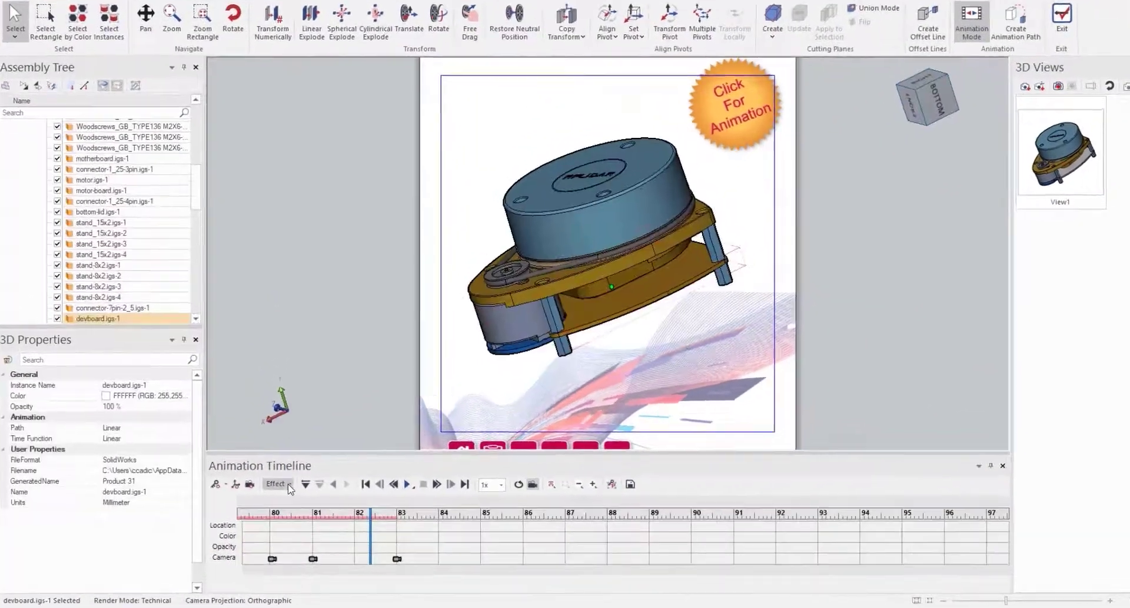
left_click(274, 491)
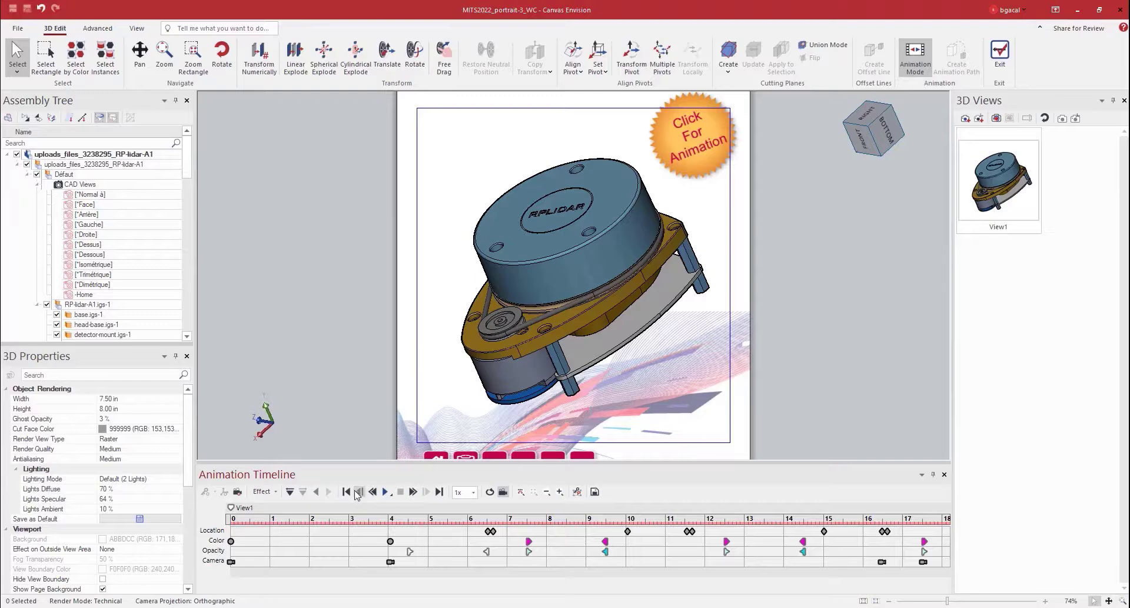
left_click(385, 491)
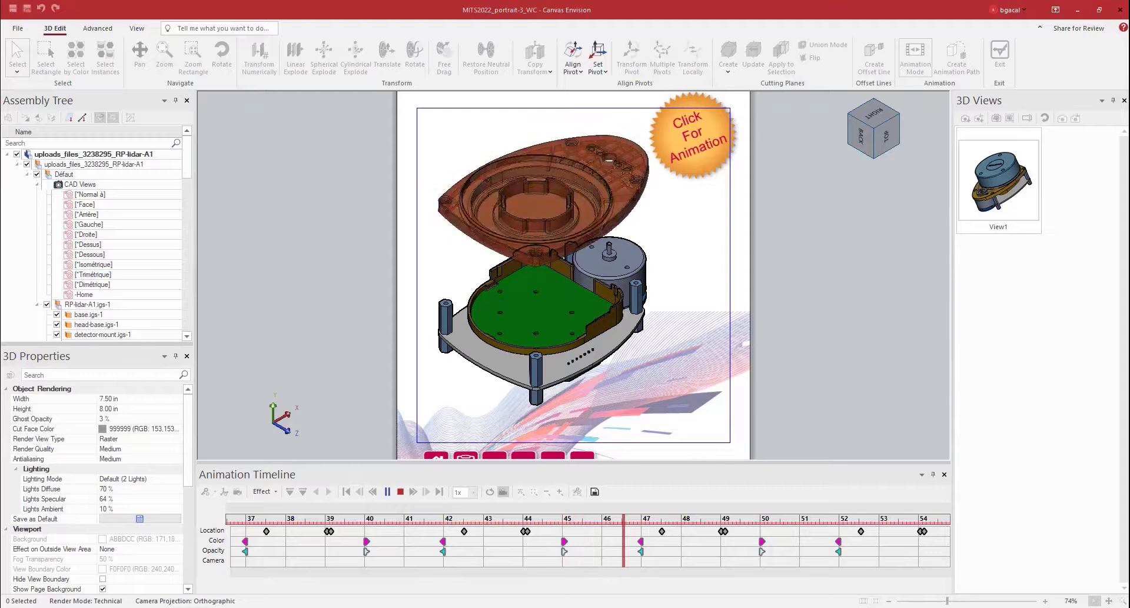
- Export the animation as a Full HD video into the Camtasia folder
left_click(595, 492)
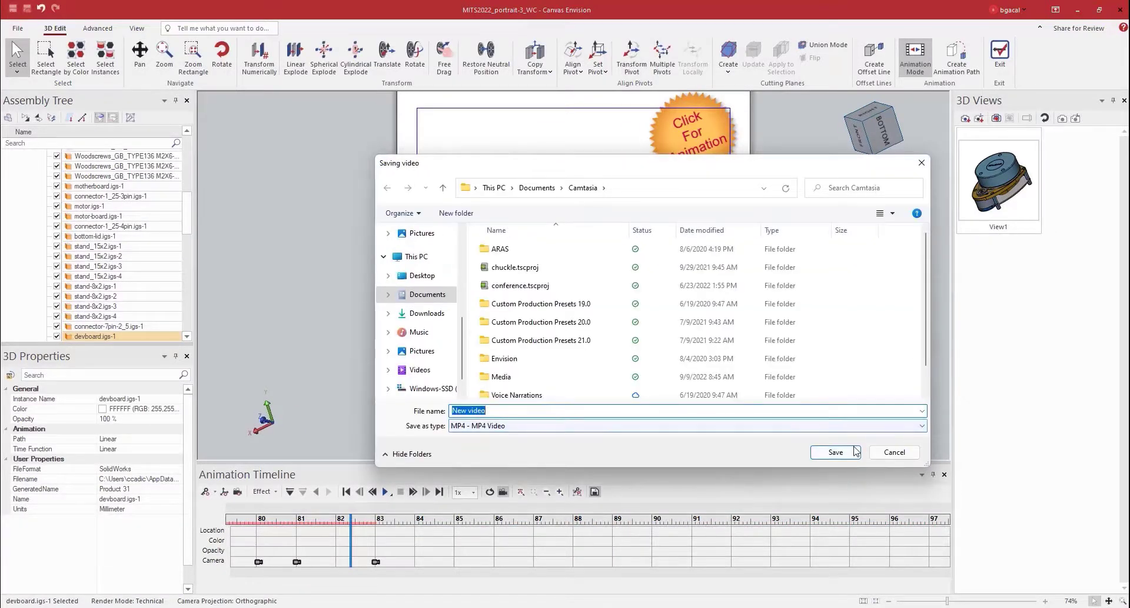
left_click(846, 452)
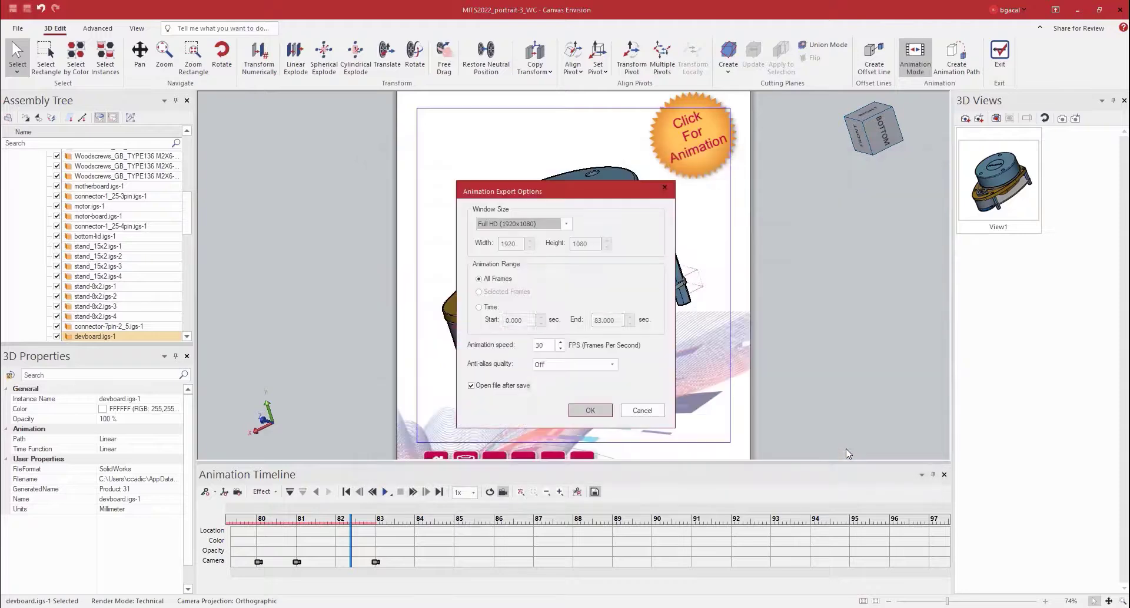
left_click(589, 411)
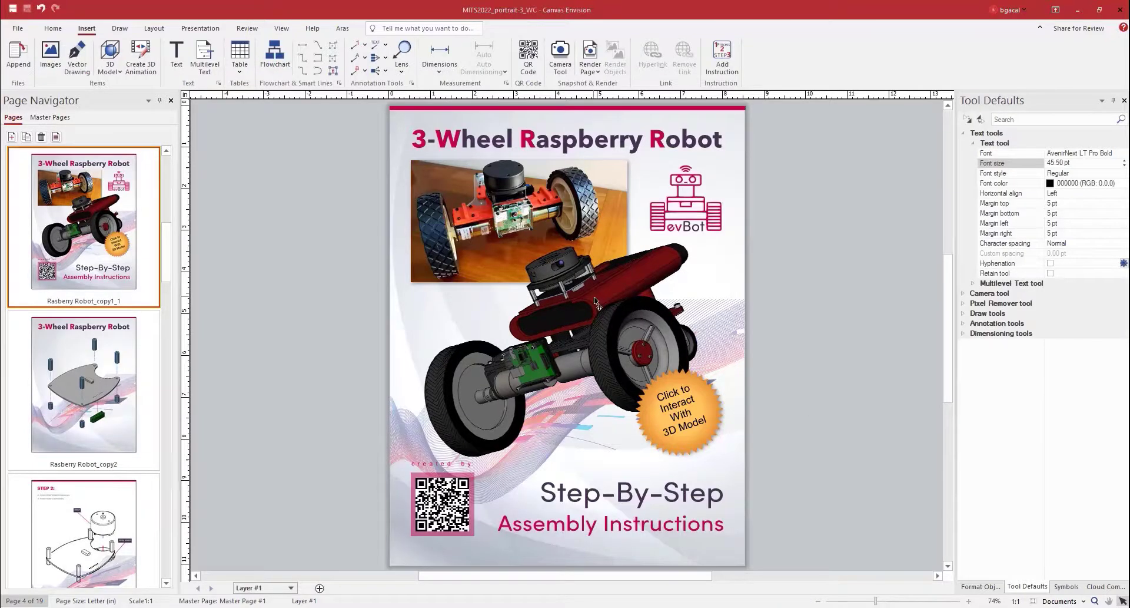
- Relink the cover's 3D robot model to the updated SLDPRT file via Check 3D Models
left_click(595, 302)
left_click(20, 56)
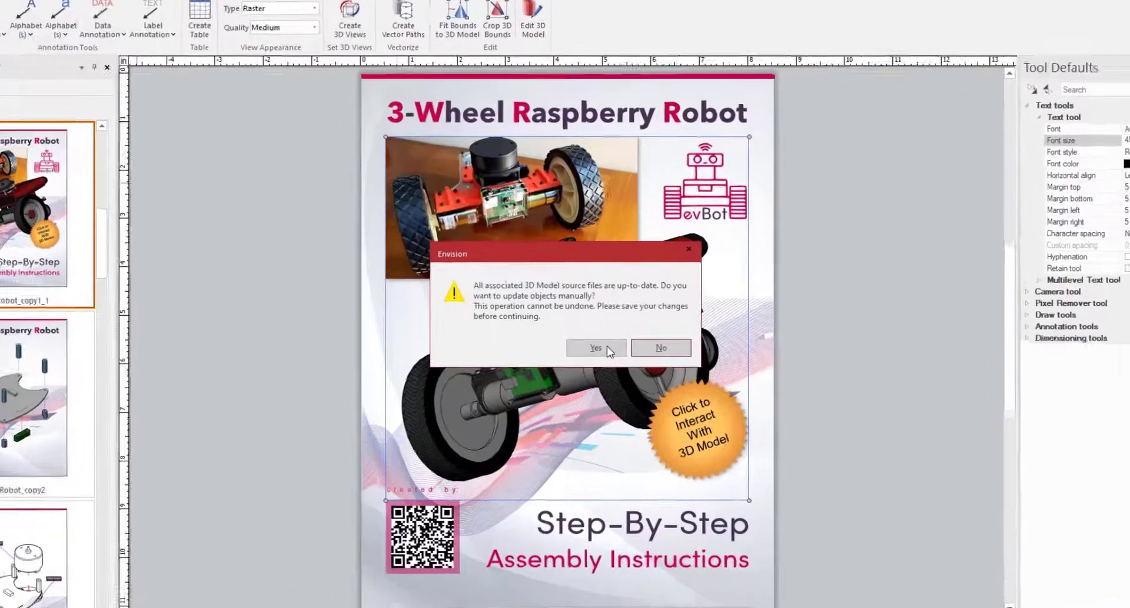
left_click(592, 341)
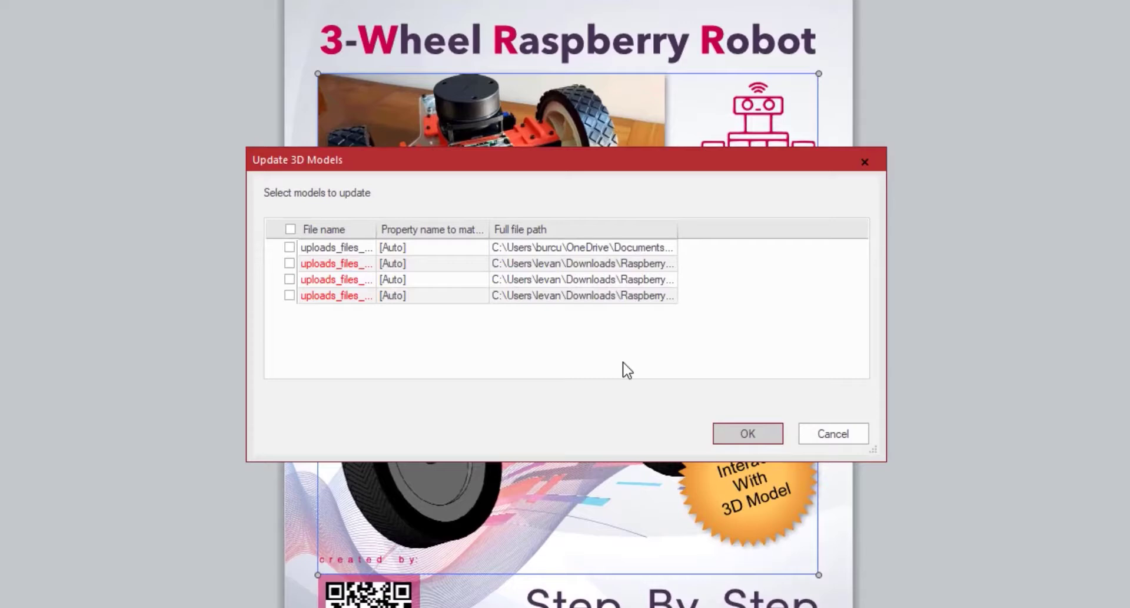
left_click(672, 247)
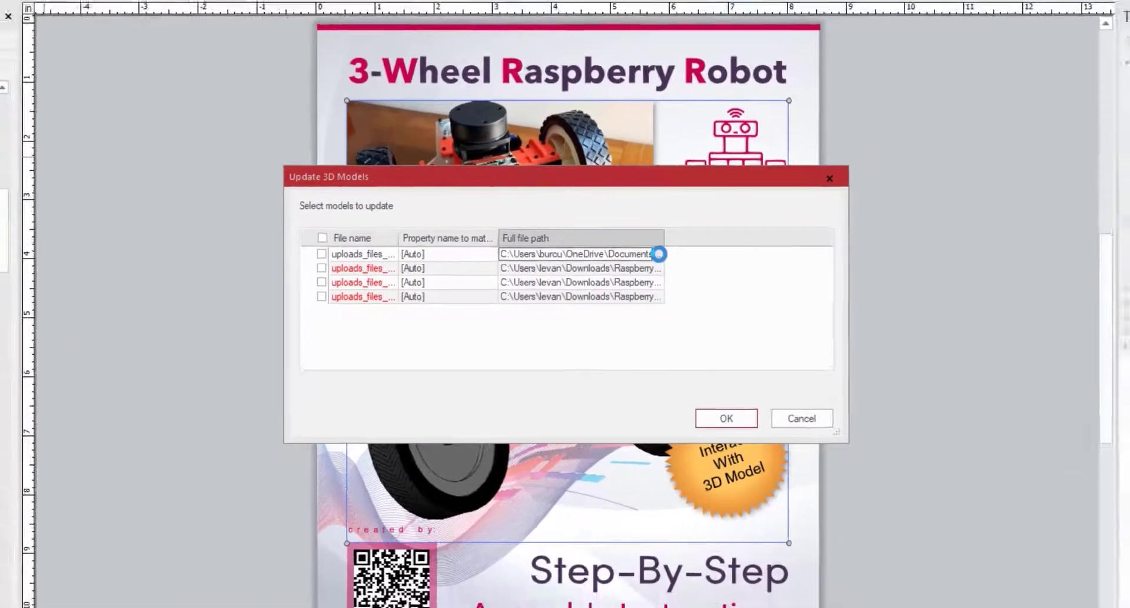
left_click(672, 248)
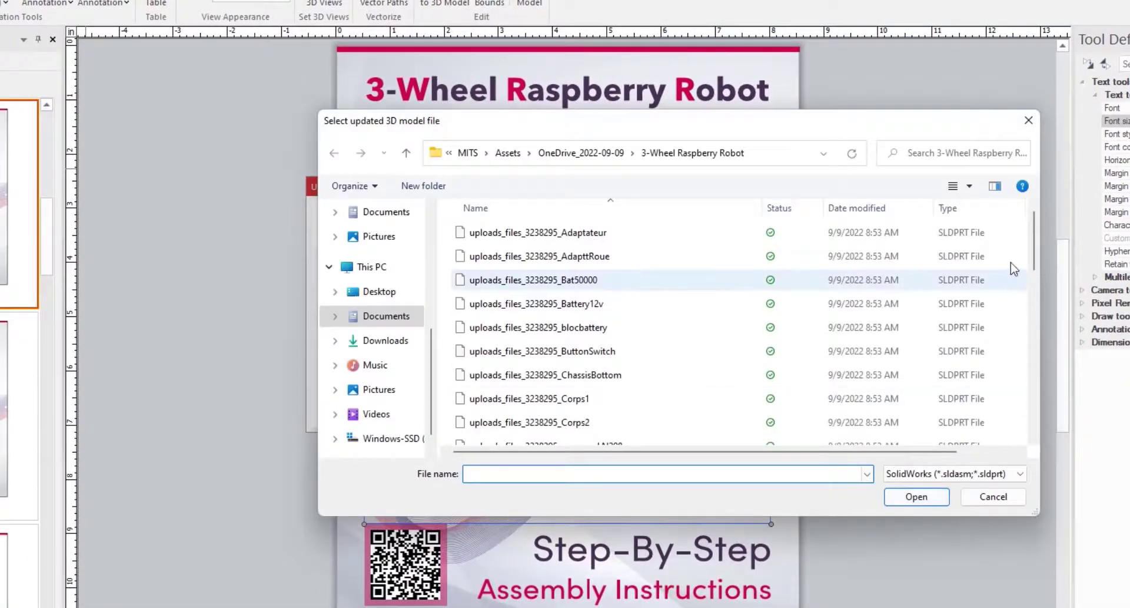
double_click(623, 267)
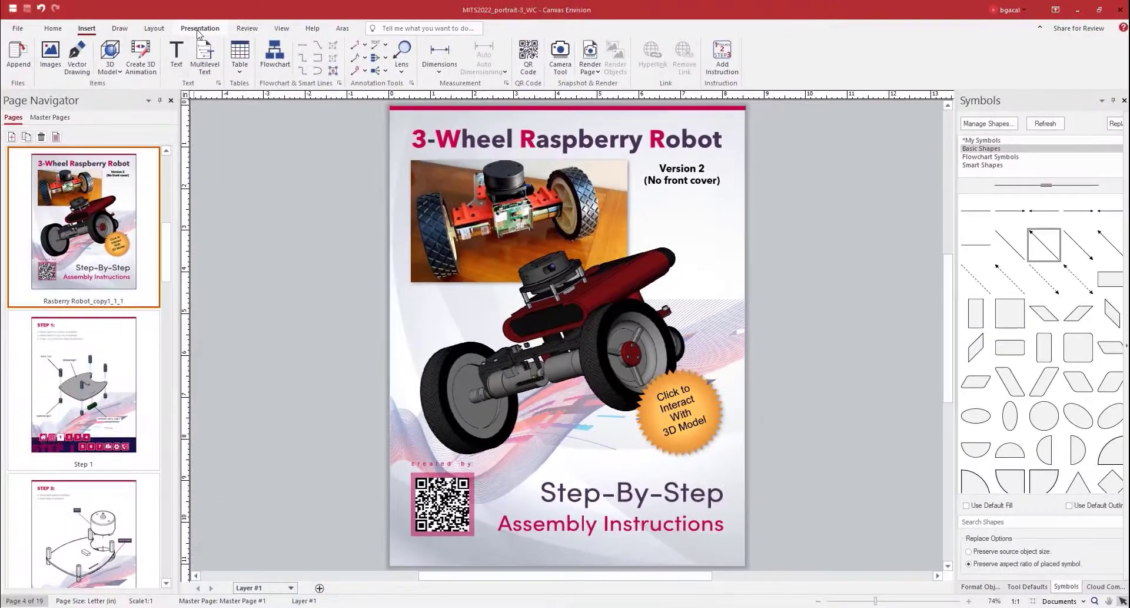
left_click(196, 32)
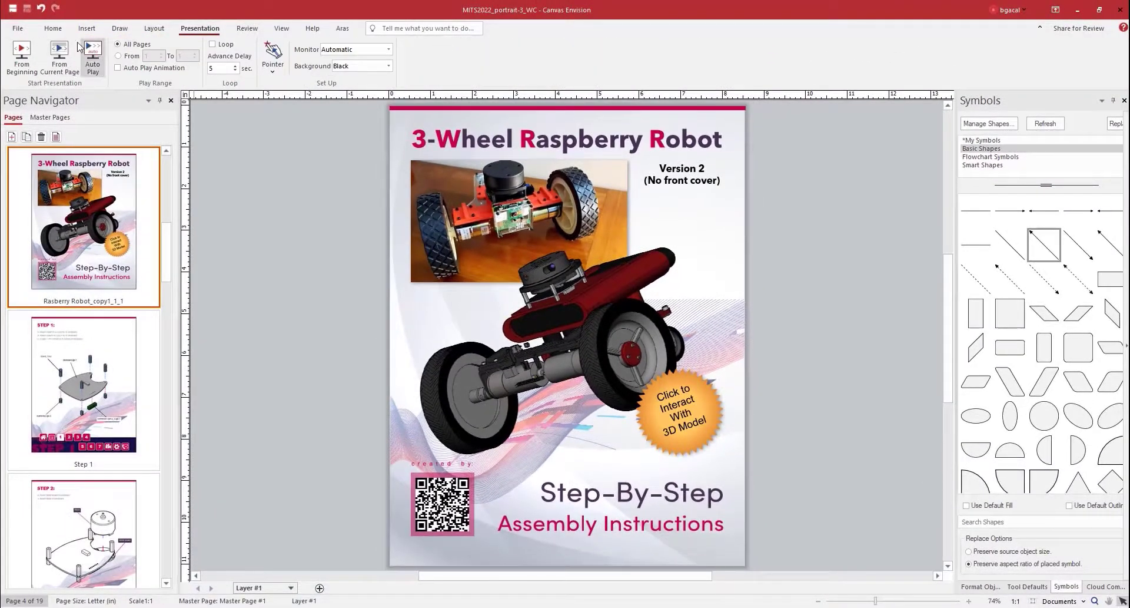
- Open the document's web review page and create an anonymous share link with full 3D viewing
left_click(60, 57)
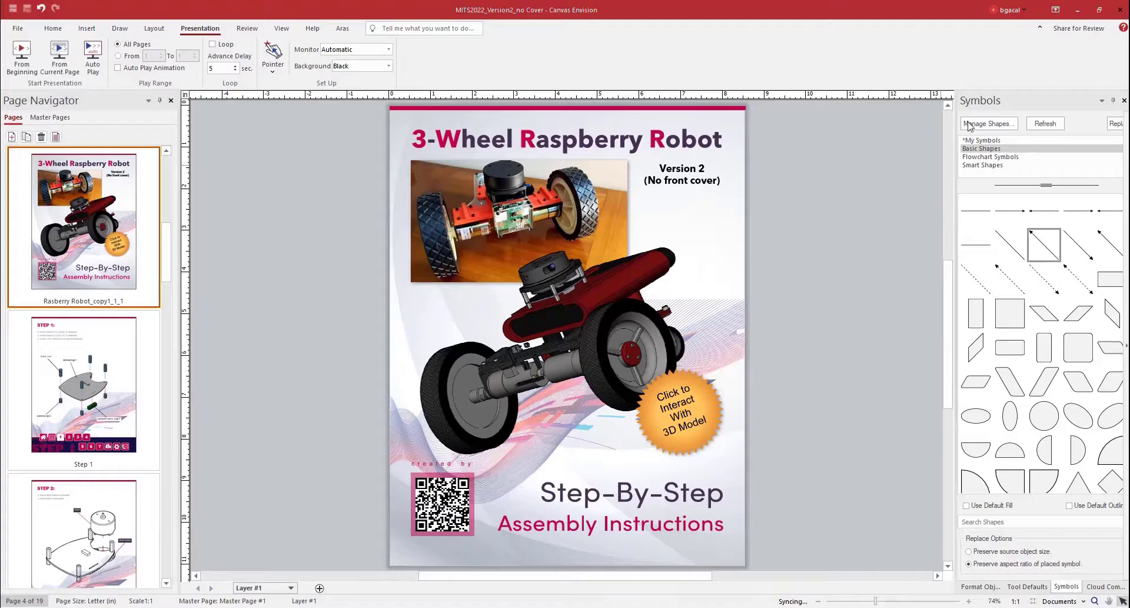
left_click(1079, 33)
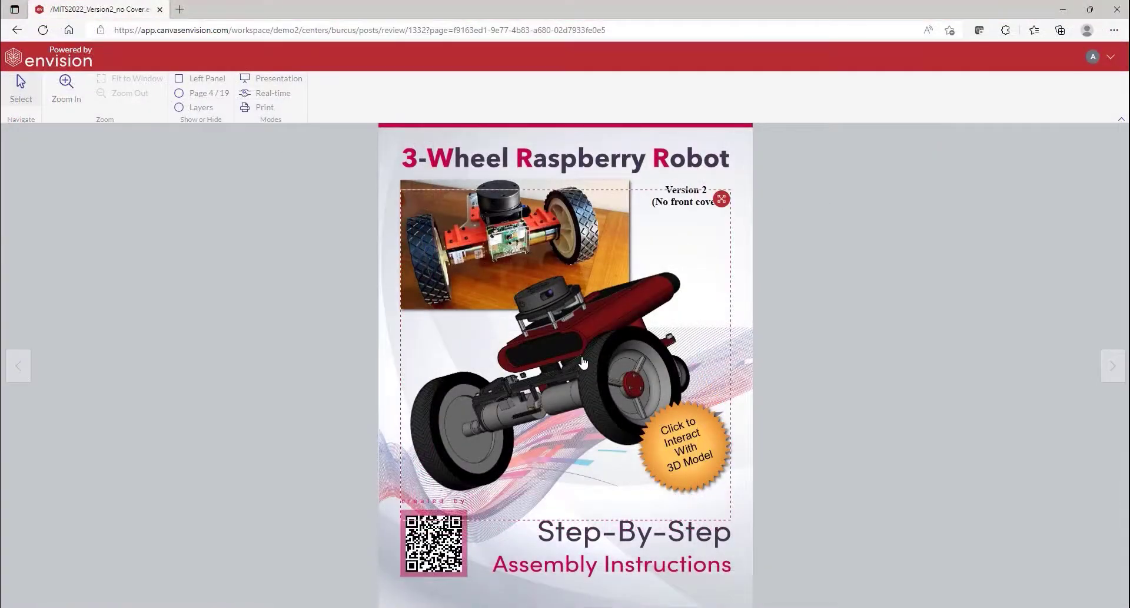
left_click(583, 362)
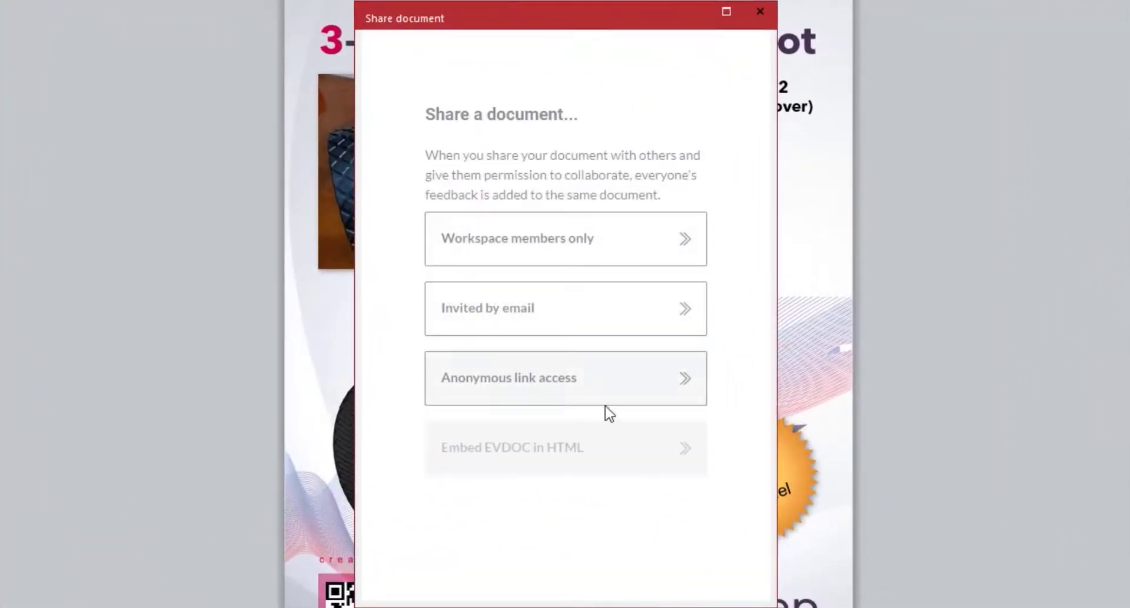
left_click(581, 394)
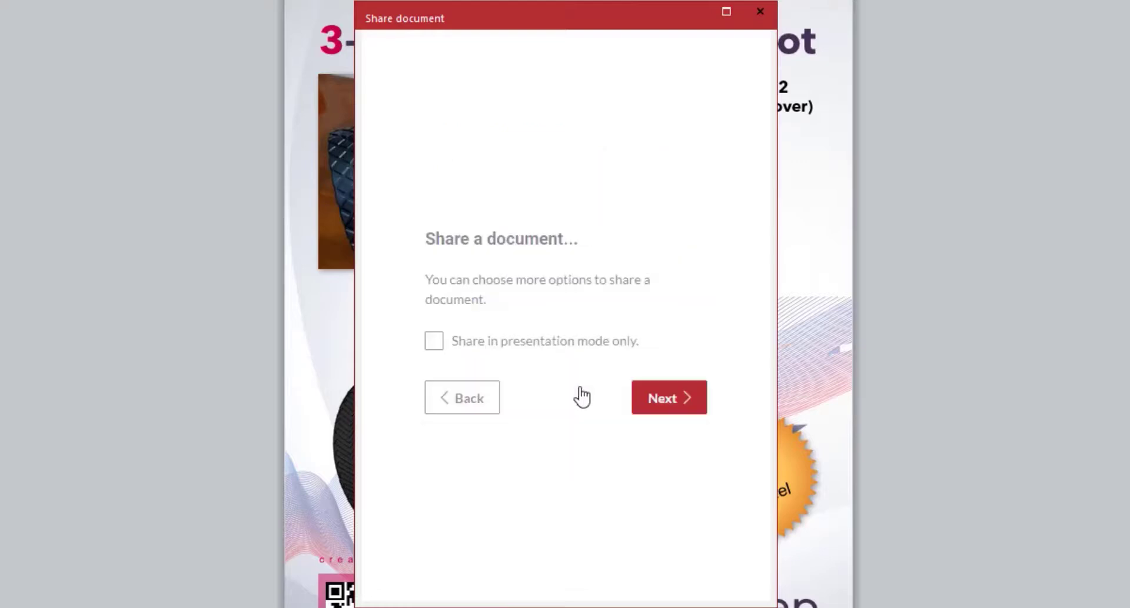
left_click(664, 404)
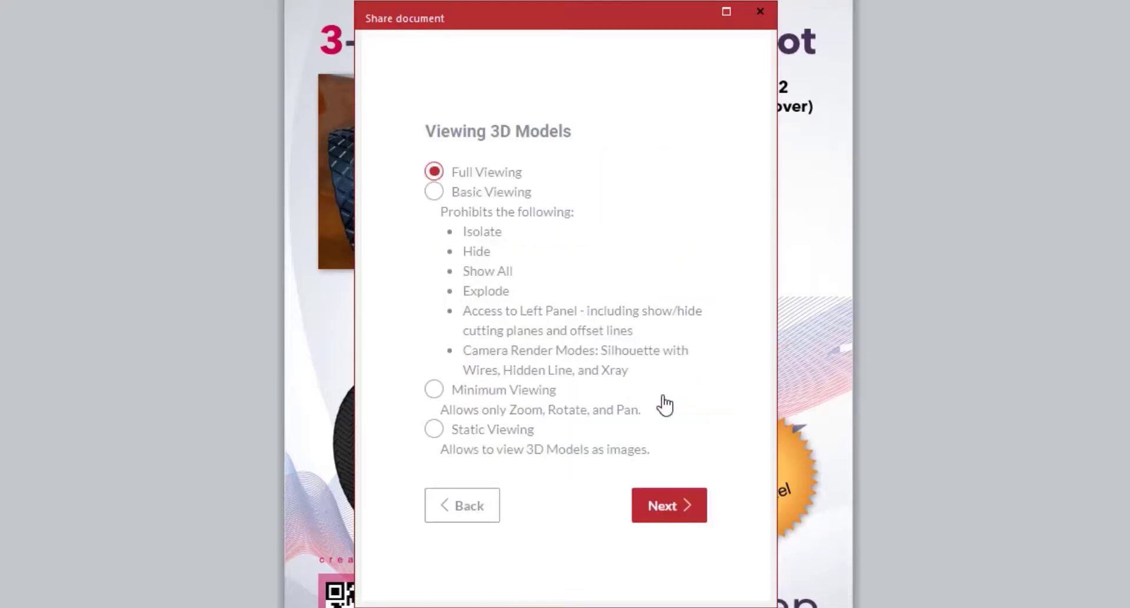
left_click(664, 505)
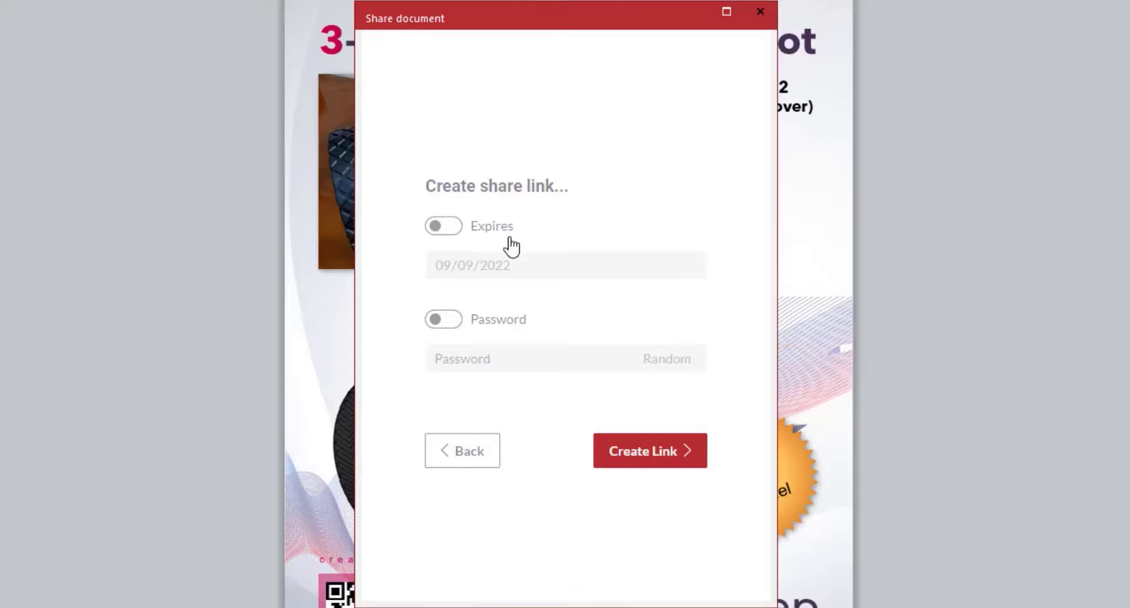
left_click(639, 463)
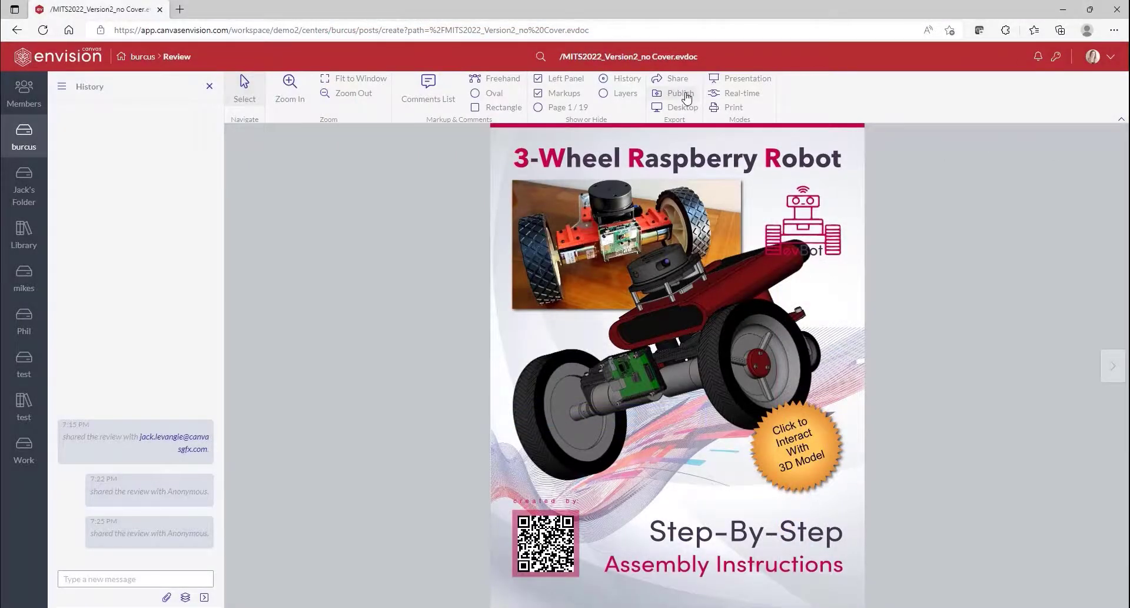
- Publish as an update to the existing document, removing metadata, PMI, Breps and pagination, and copy the link
left_click(684, 95)
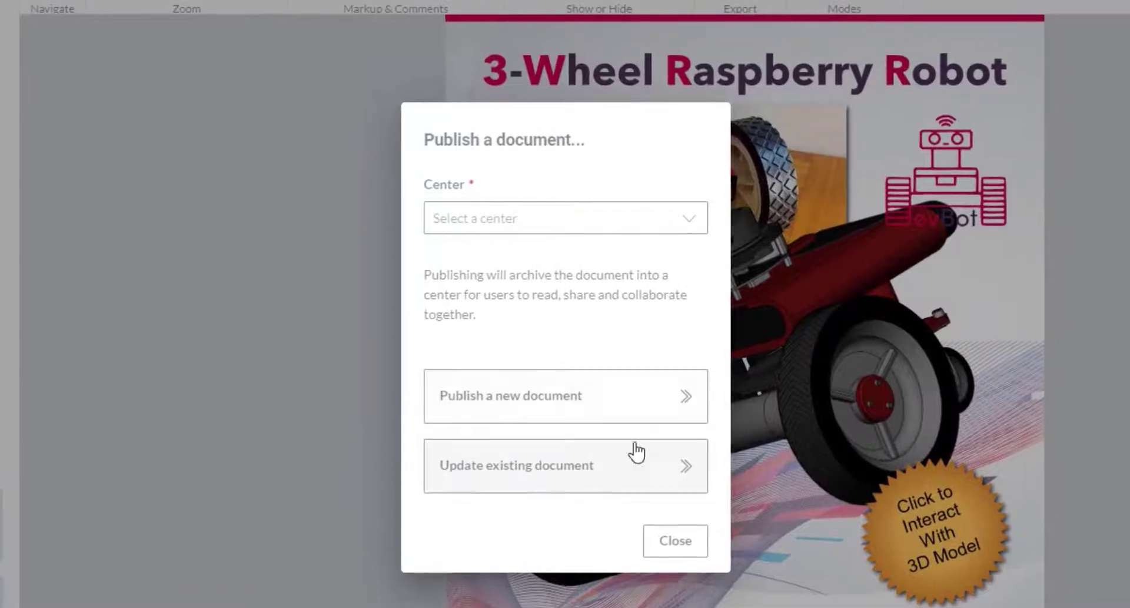
left_click(578, 462)
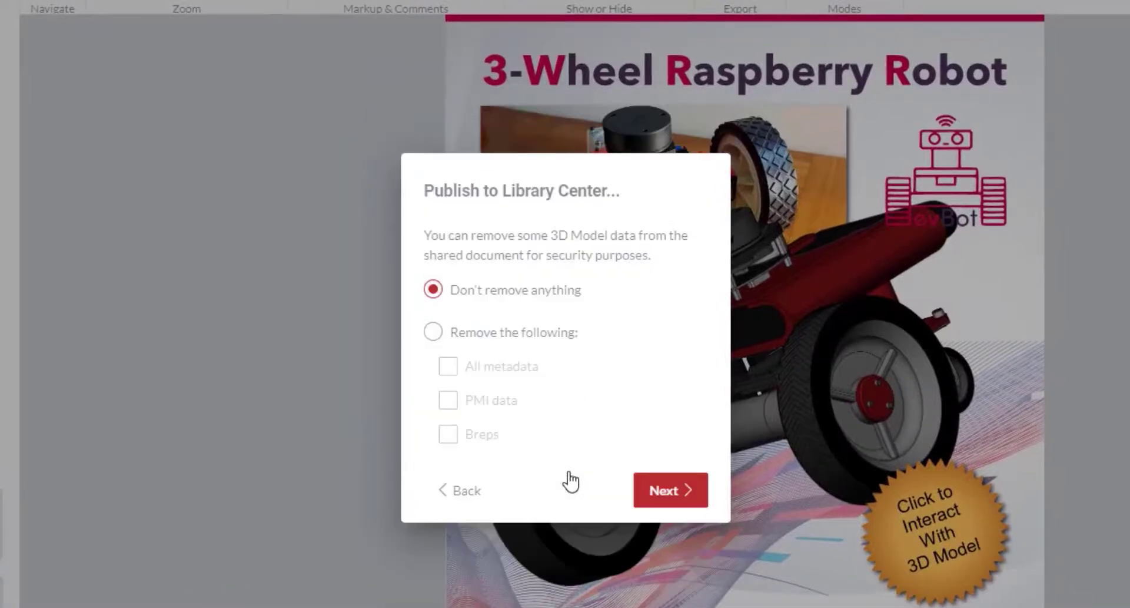
left_click(542, 348)
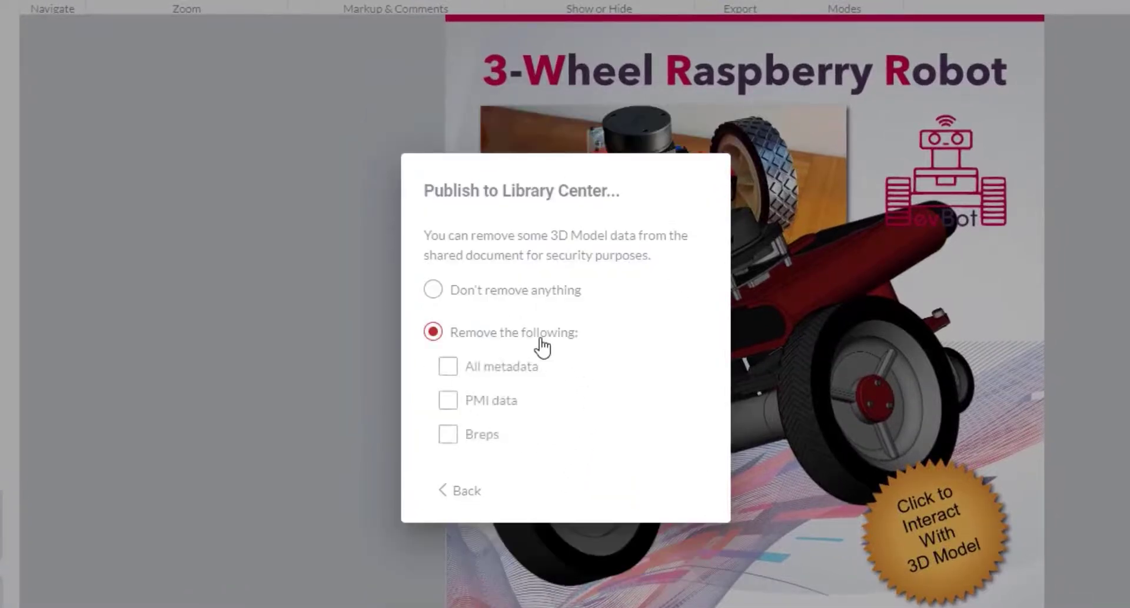
left_click(490, 371)
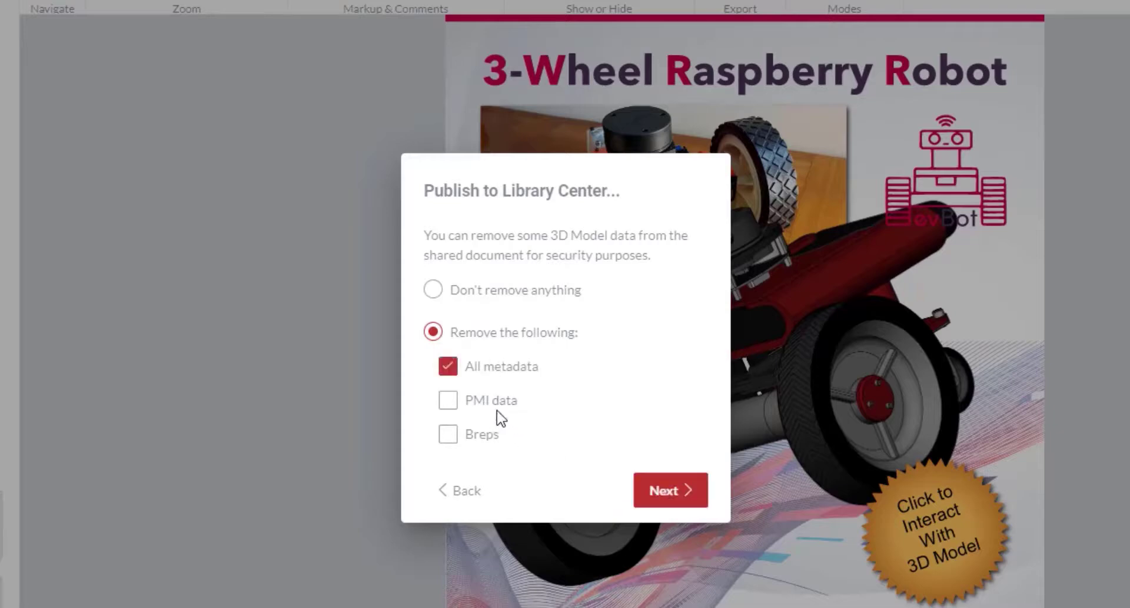
left_click(493, 409)
left_click(492, 438)
left_click(669, 489)
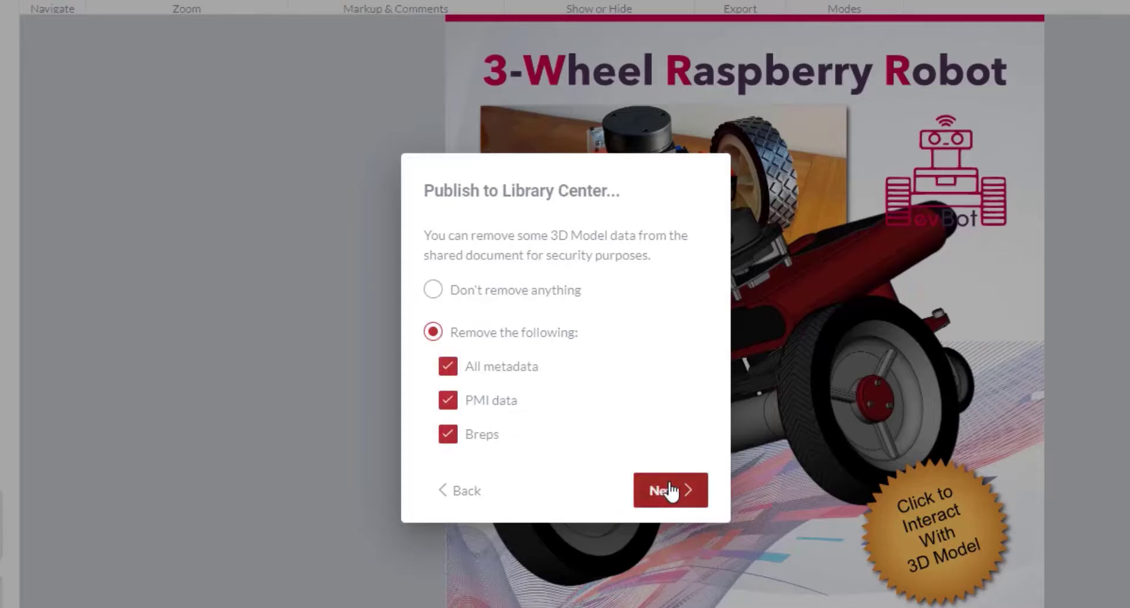
left_click(575, 302)
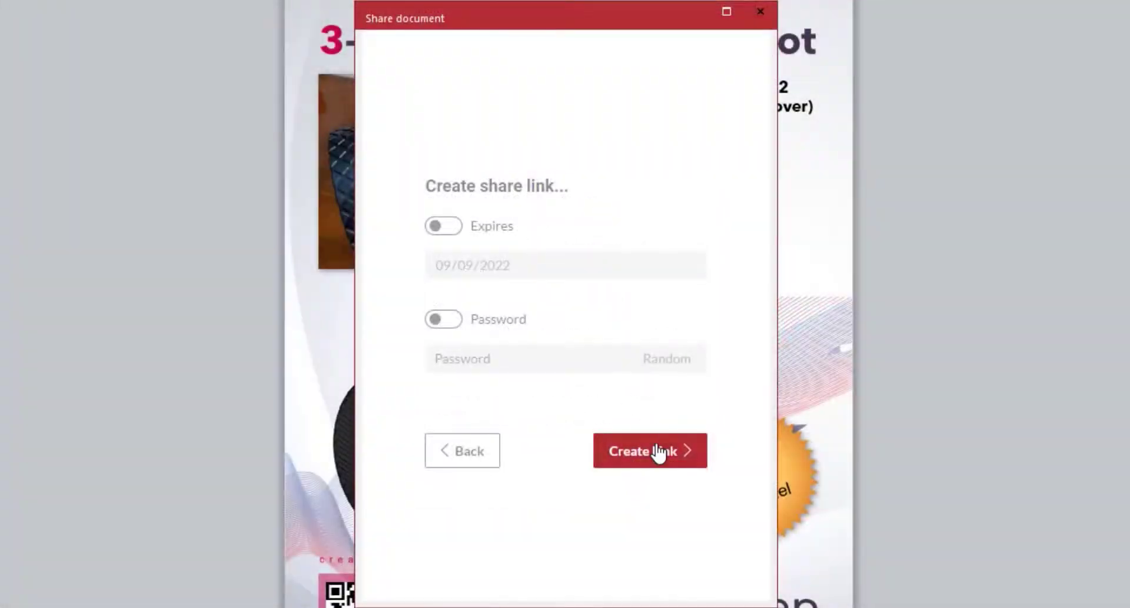
left_click(658, 451)
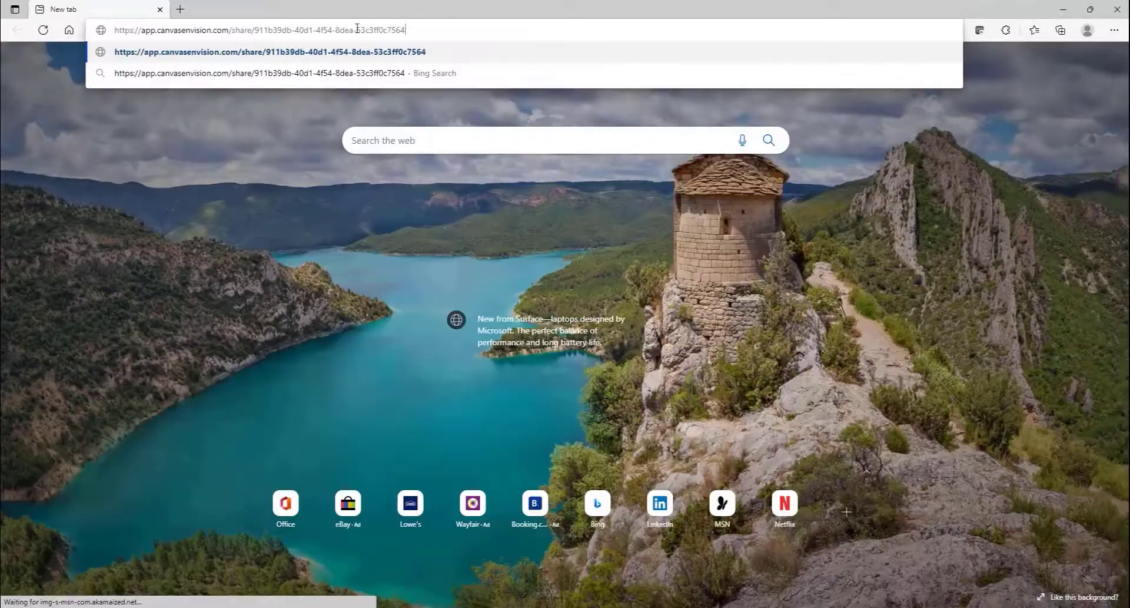
- Load the shared Version 2 robot guide and rotate the 3D robot to view its underside
key("Return")
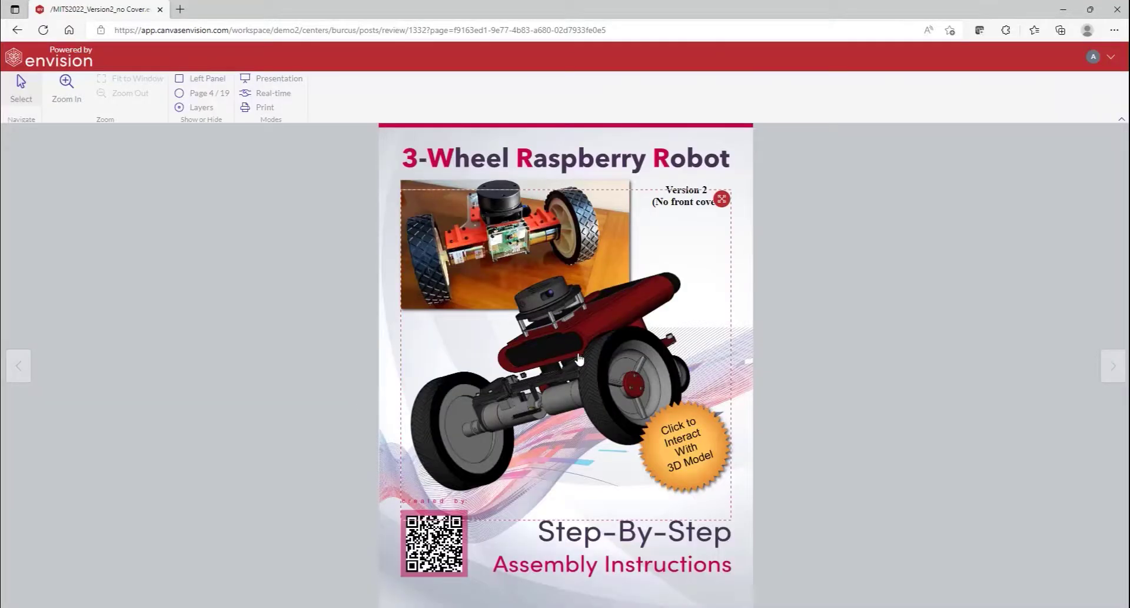
left_click(579, 358)
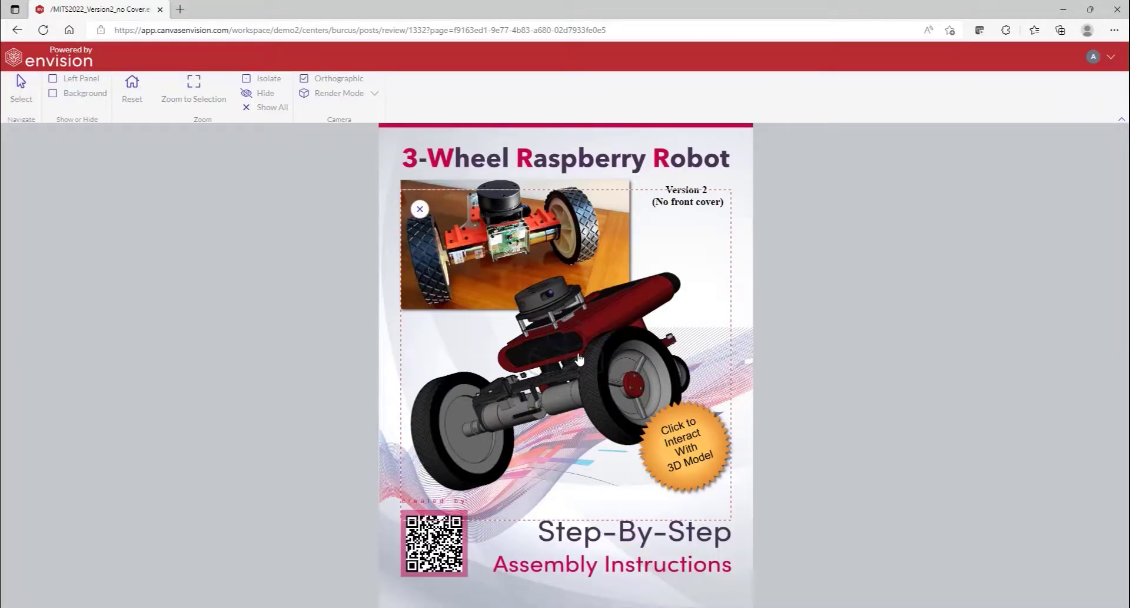
mouse_move(579, 358)
left_mouse_down()
mouse_move(570, 292)
mouse_move(571, 323)
left_mouse_up()
scroll(571, 322, "up", 5)
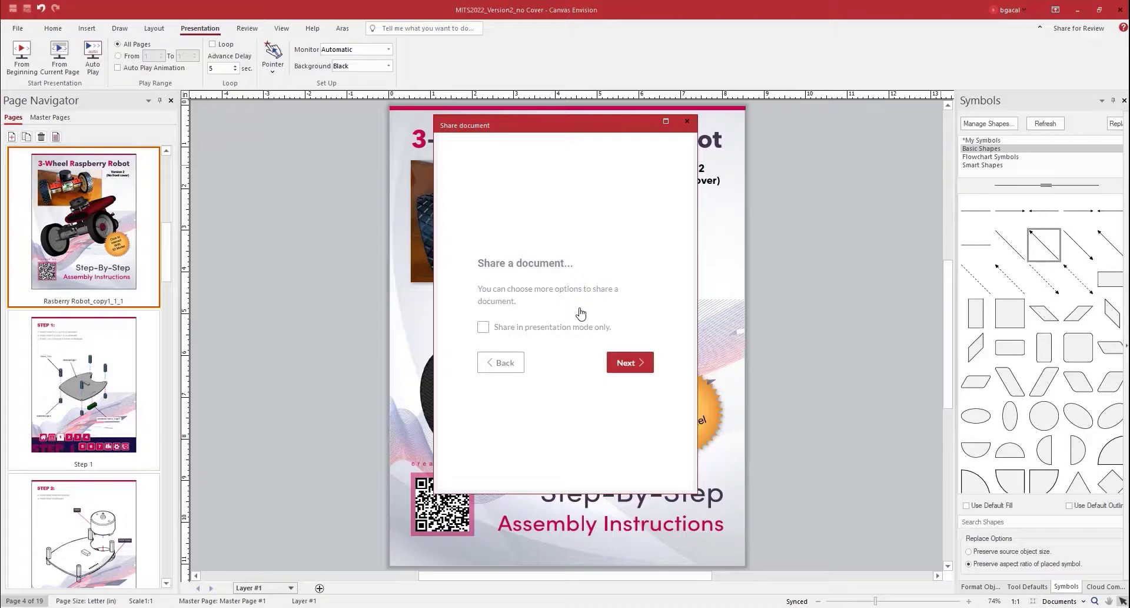
- Send an email invitation to a reviewer, keeping full 3D viewing rather than presentation-only mode
left_click(629, 363)
left_click(623, 432)
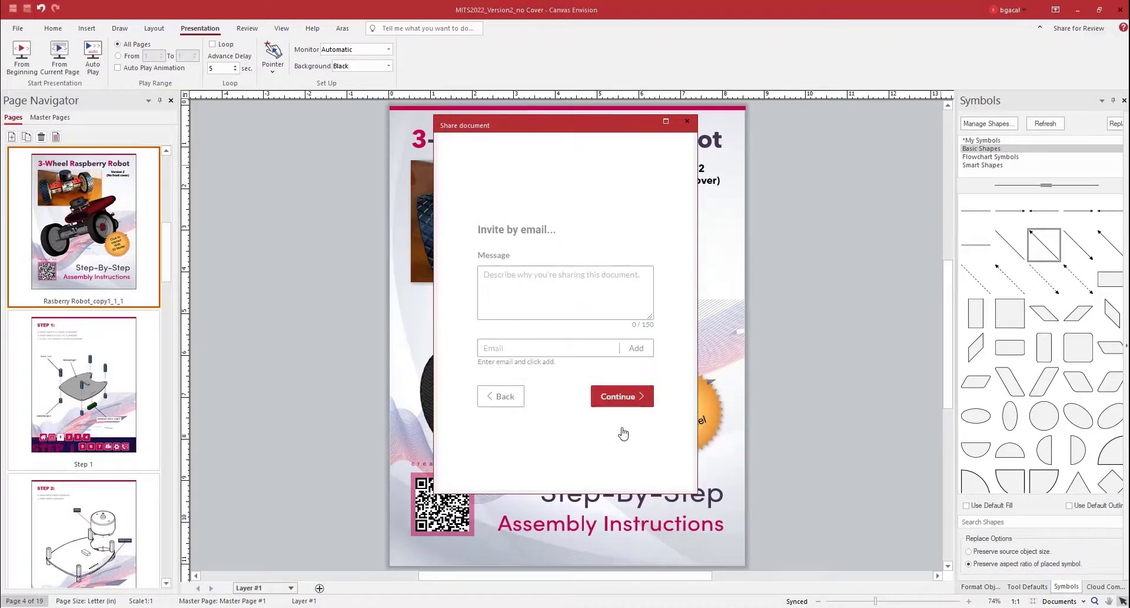
left_click(585, 348)
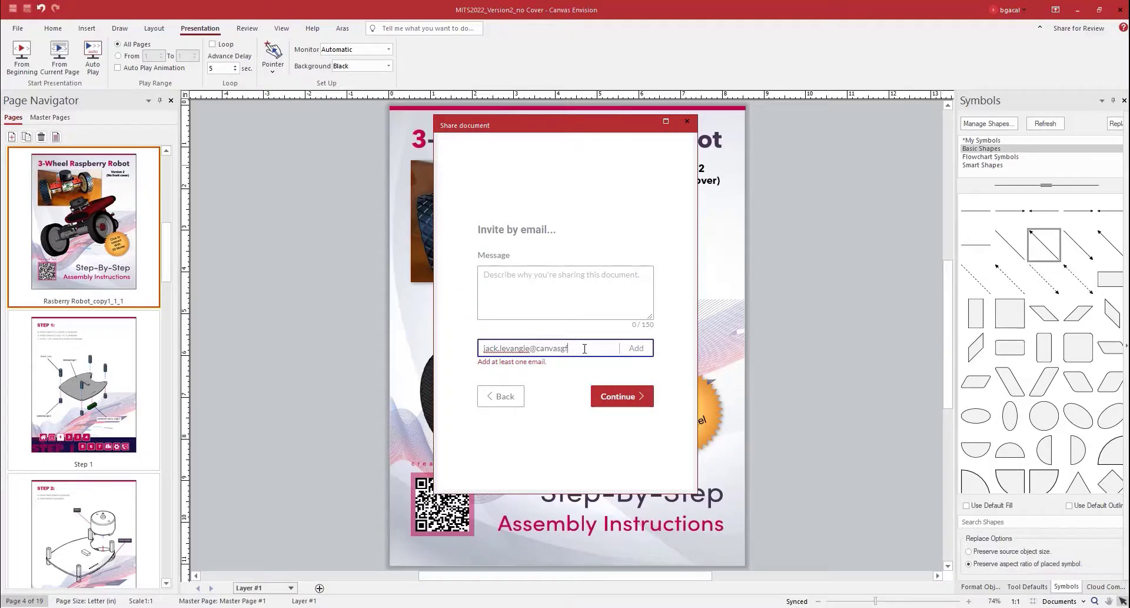
left_click(627, 390)
- Draw an oval around the left-wheel gearbox and type the issue note 'Hik, Cou?'
left_click_drag(479, 338, 541, 401)
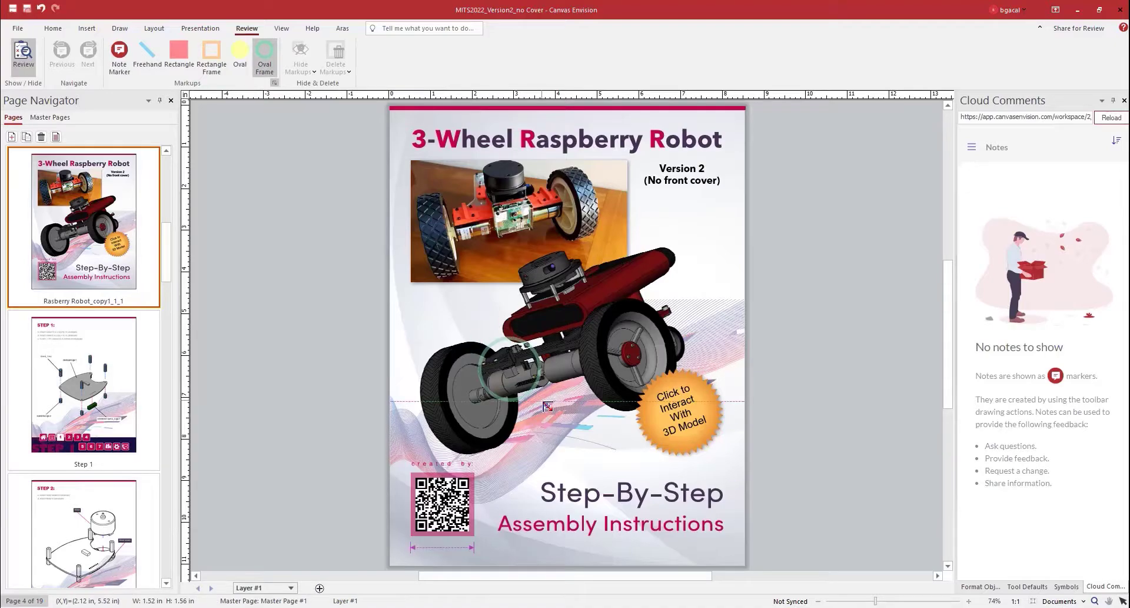
left_click(995, 238)
type("Hi")
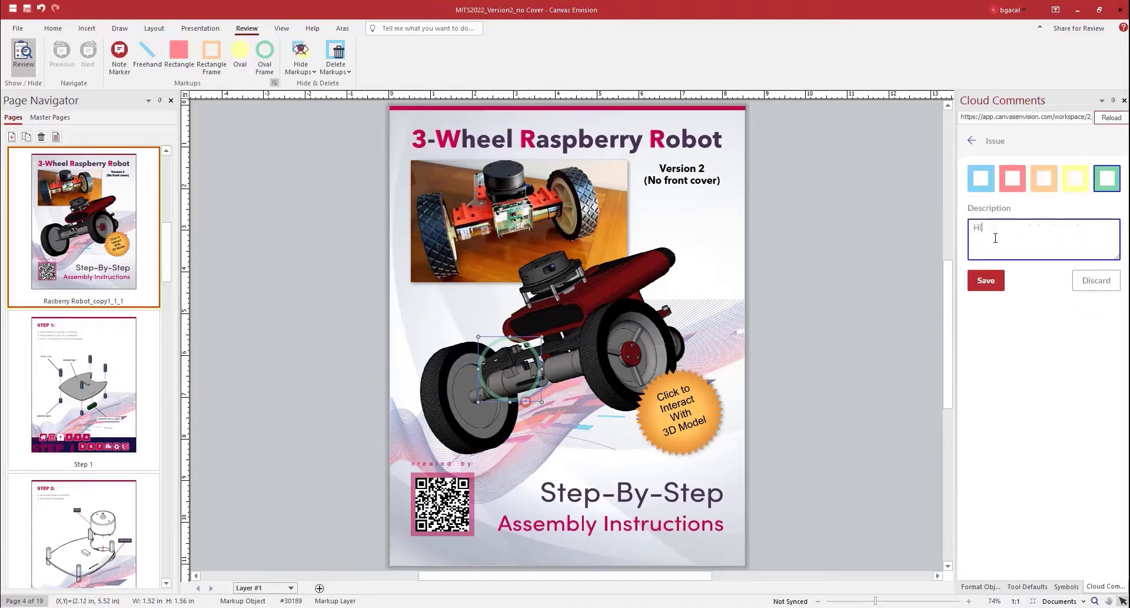
type("k, Could you please review the updated document without")
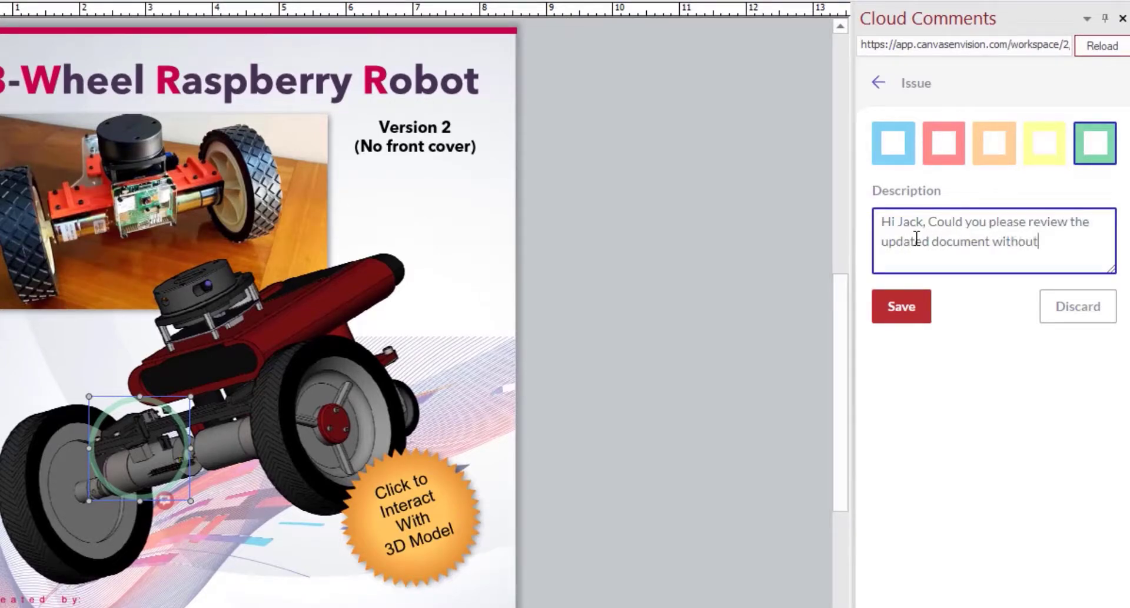
type("? Thank y")
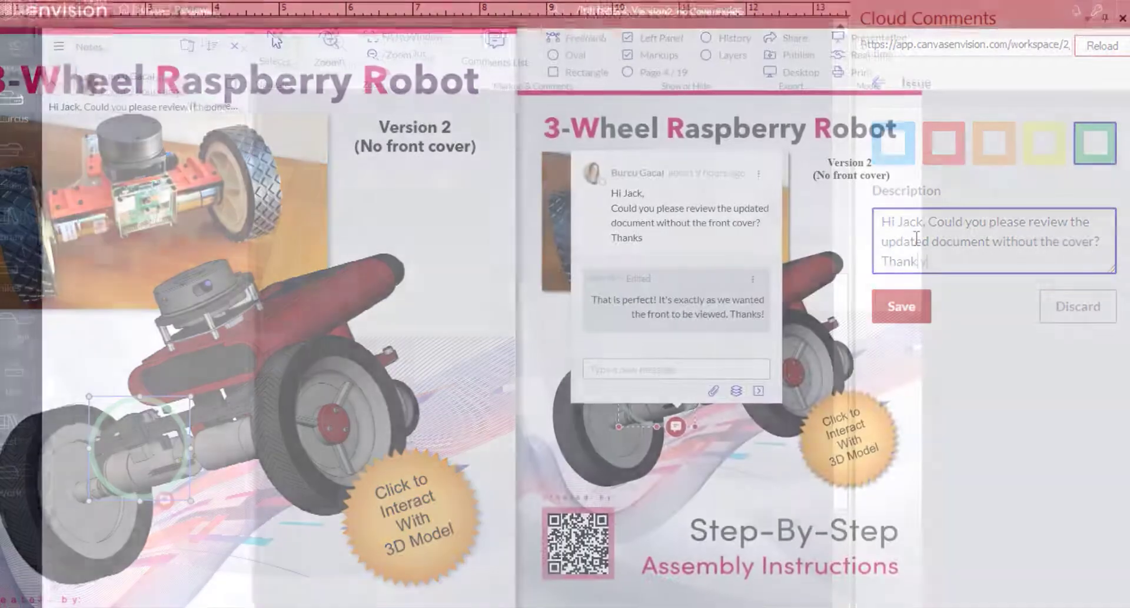